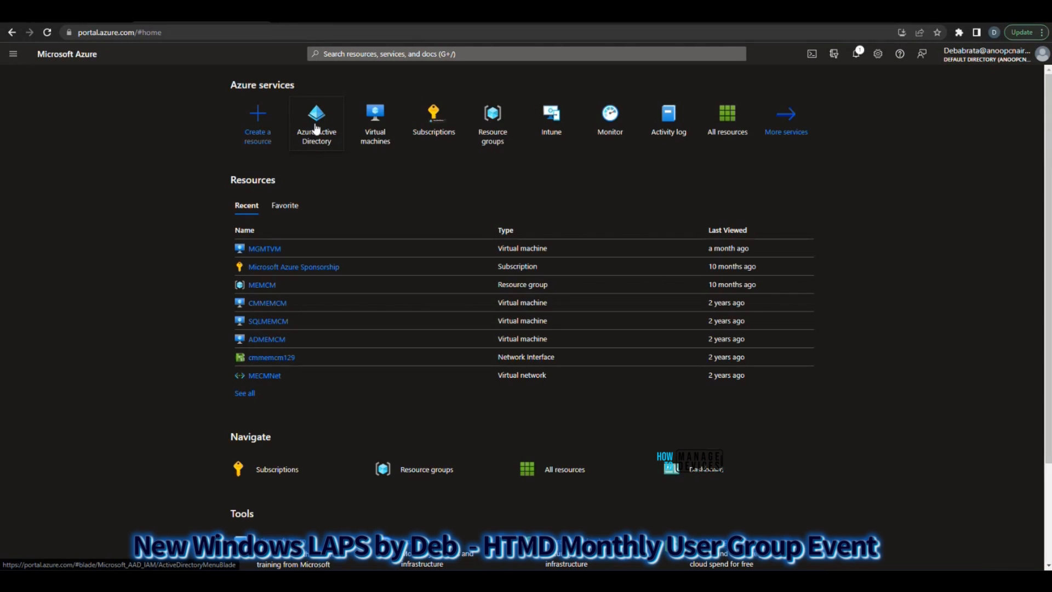
# Open the Azure Active Directory device settings and examine the local administrator settings, including the Local Administrator Password Solution (LAPS) option
pyautogui.click(316, 128)
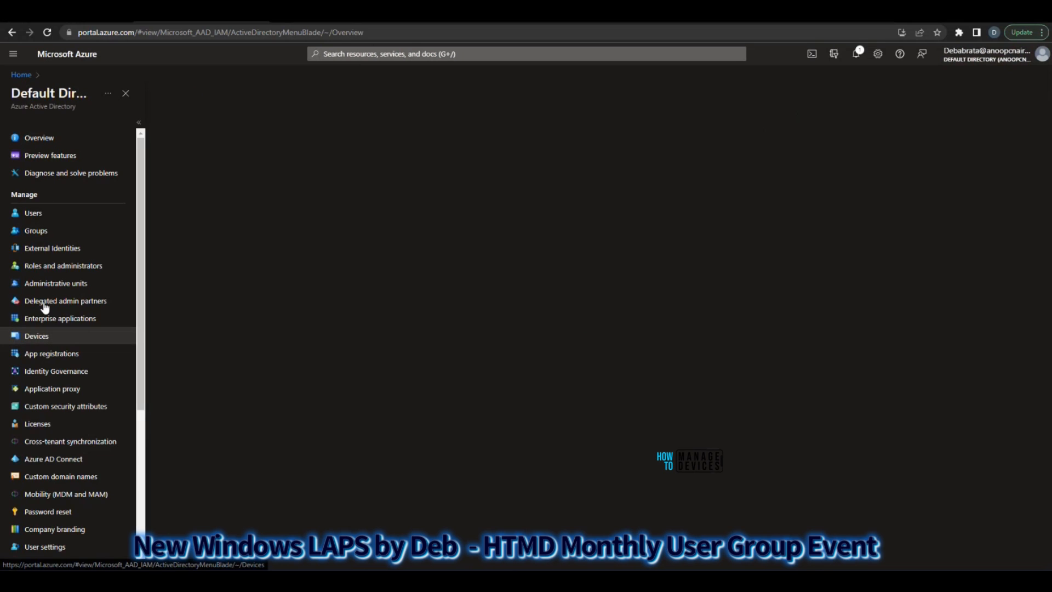
pyautogui.click(52, 174)
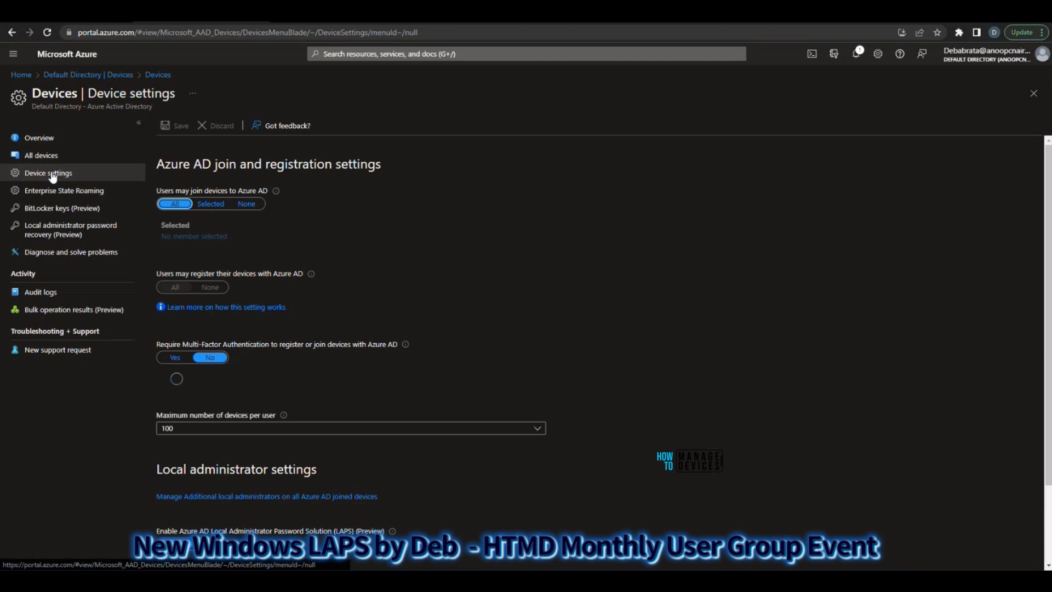
pyautogui.scroll(-2, 208, 413)
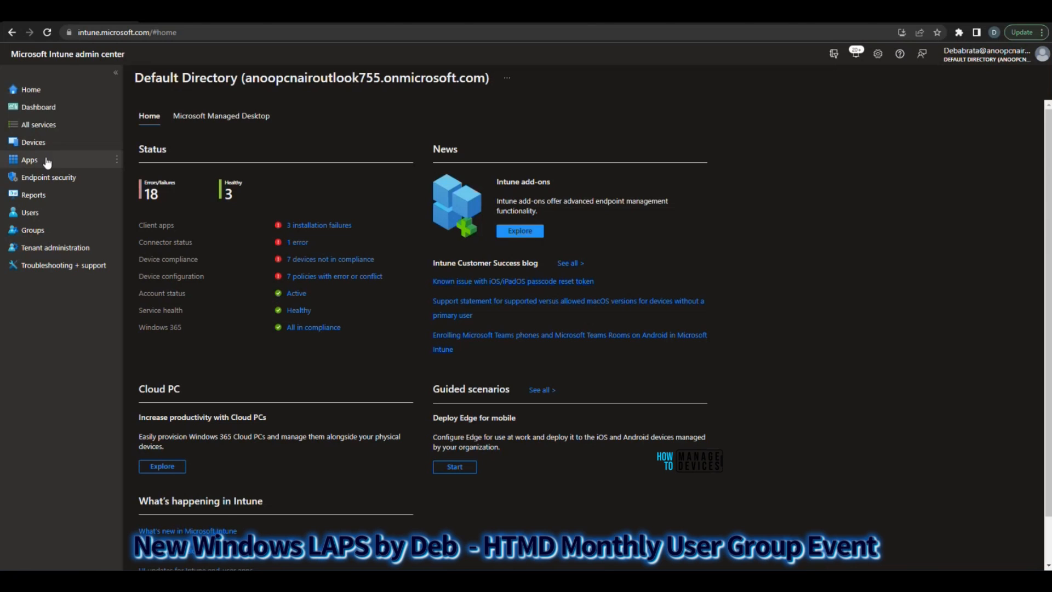
# Switch to the Microsoft Intune admin center and open the configuration profiles for Windows devices
pyautogui.click(34, 143)
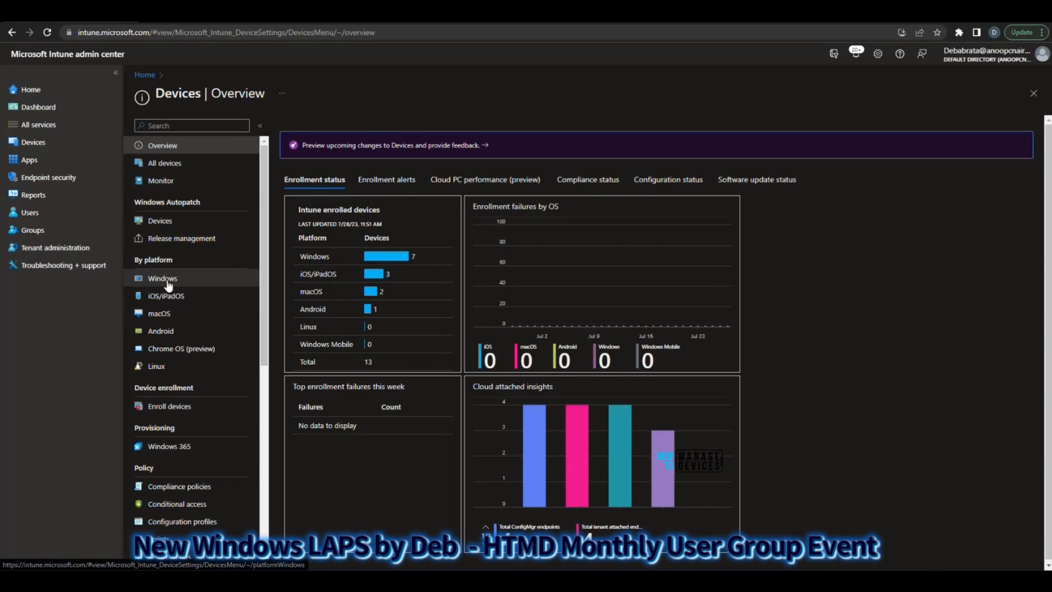
pyautogui.click(165, 279)
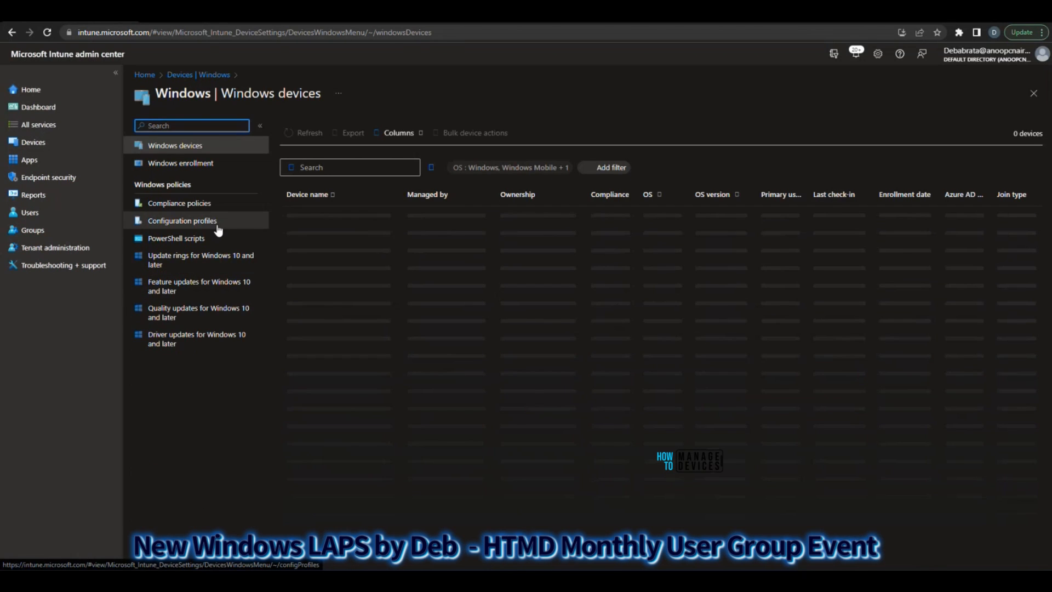
pyautogui.click(206, 229)
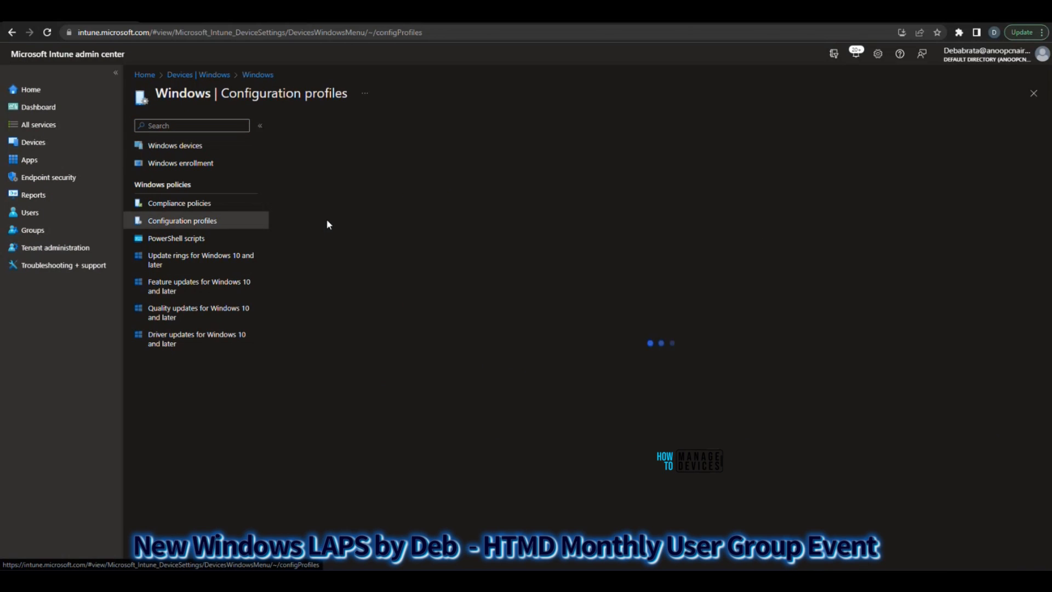
# Start a Settings catalog configuration profile for Windows 10 and later and name it Test LAPS
pyautogui.click(320, 156)
pyautogui.click(769, 131)
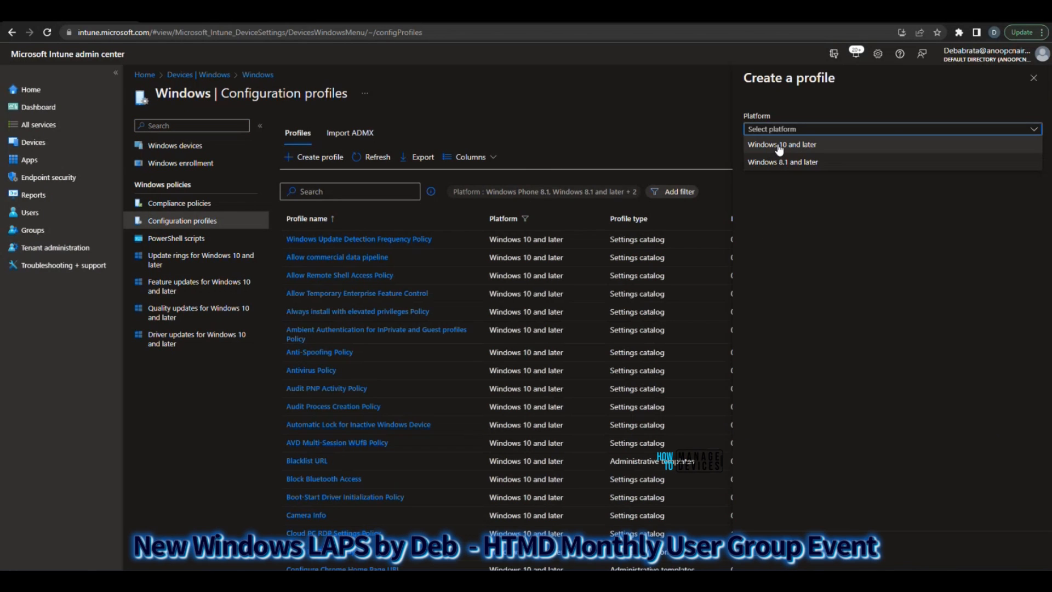
pyautogui.click(781, 145)
pyautogui.click(785, 161)
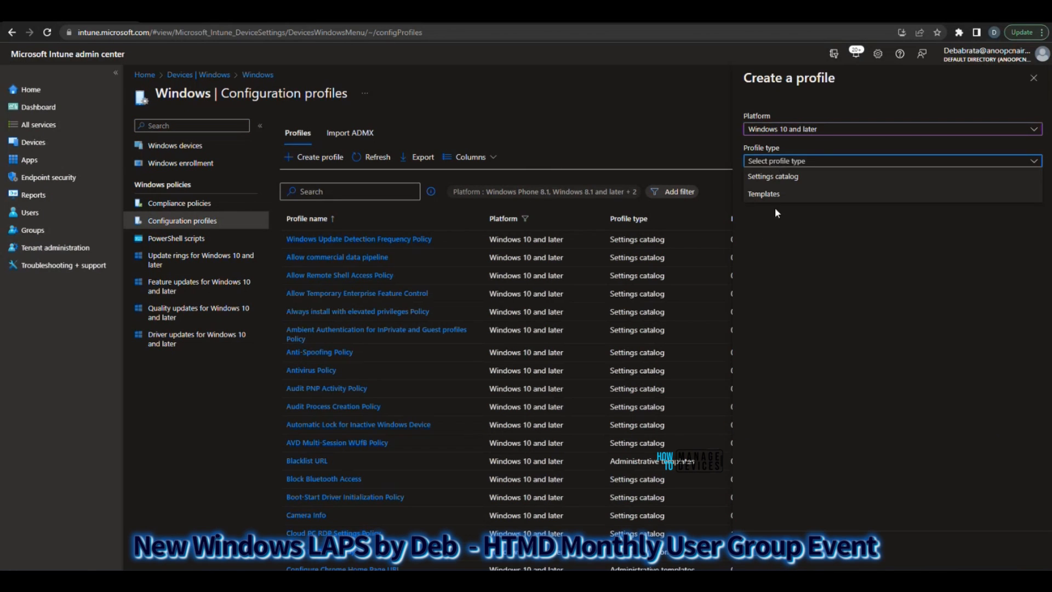
pyautogui.click(777, 174)
pyautogui.click(770, 561)
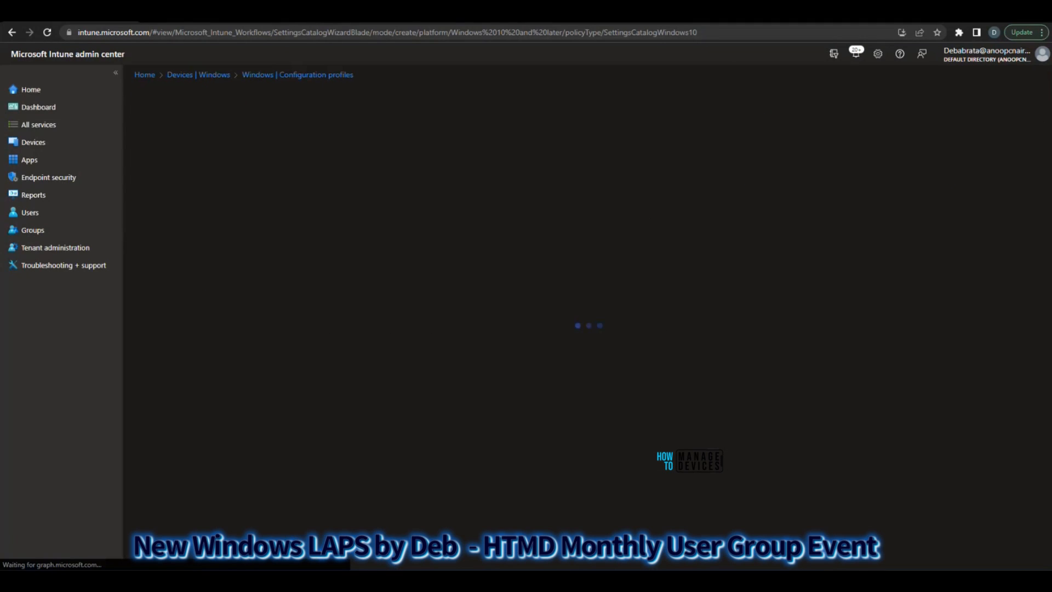
pyautogui.write('Test LAPS')
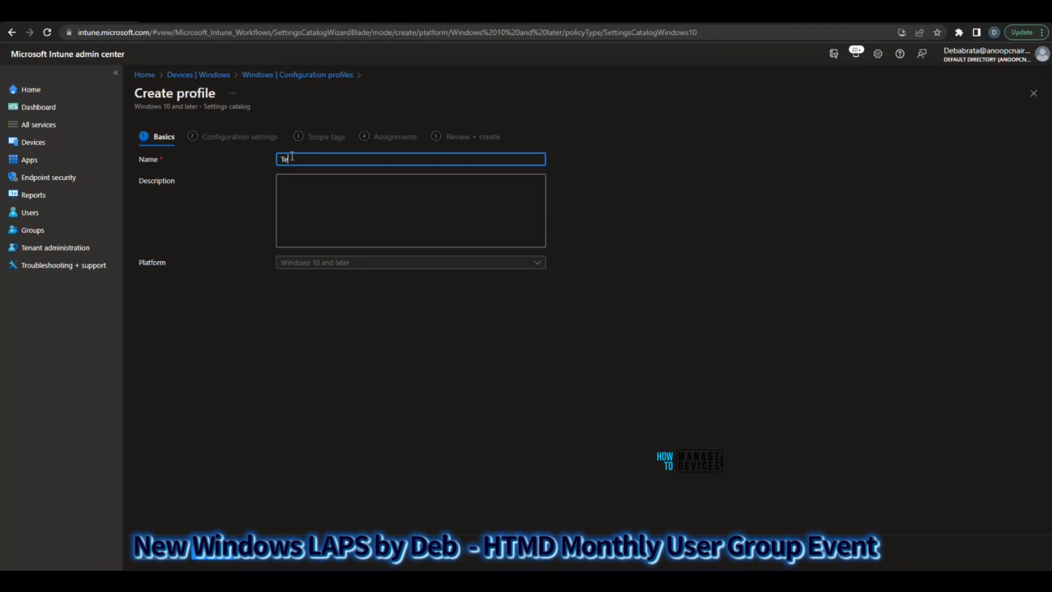
pyautogui.click(212, 558)
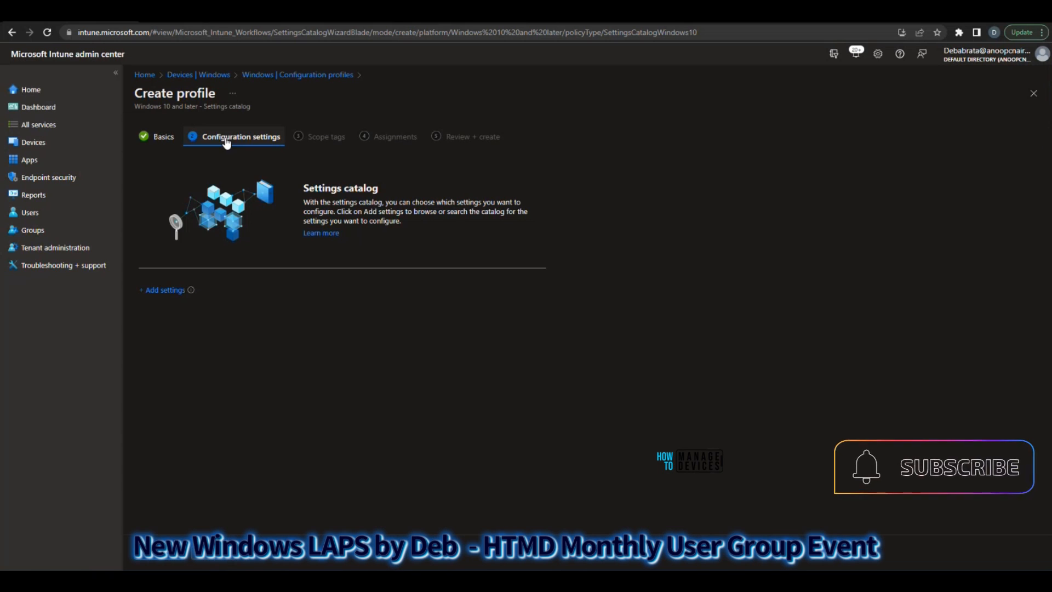
# Add the Accounts Enable Administrator Account Status and Accounts Rename Administrator Account settings from the Local Policies Security Options category
pyautogui.click(163, 293)
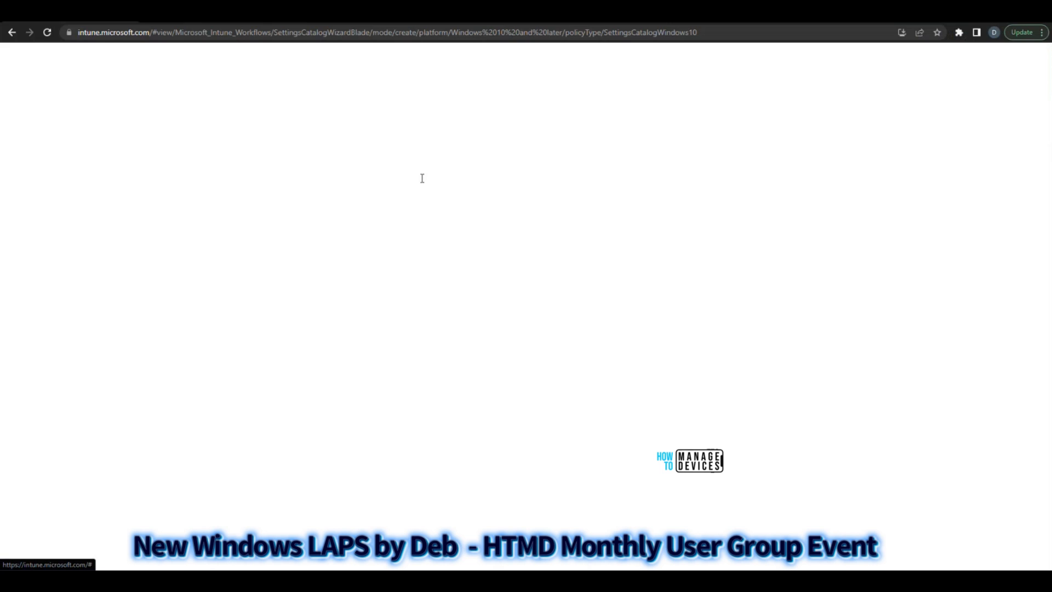
pyautogui.scroll(-10, 693, 244)
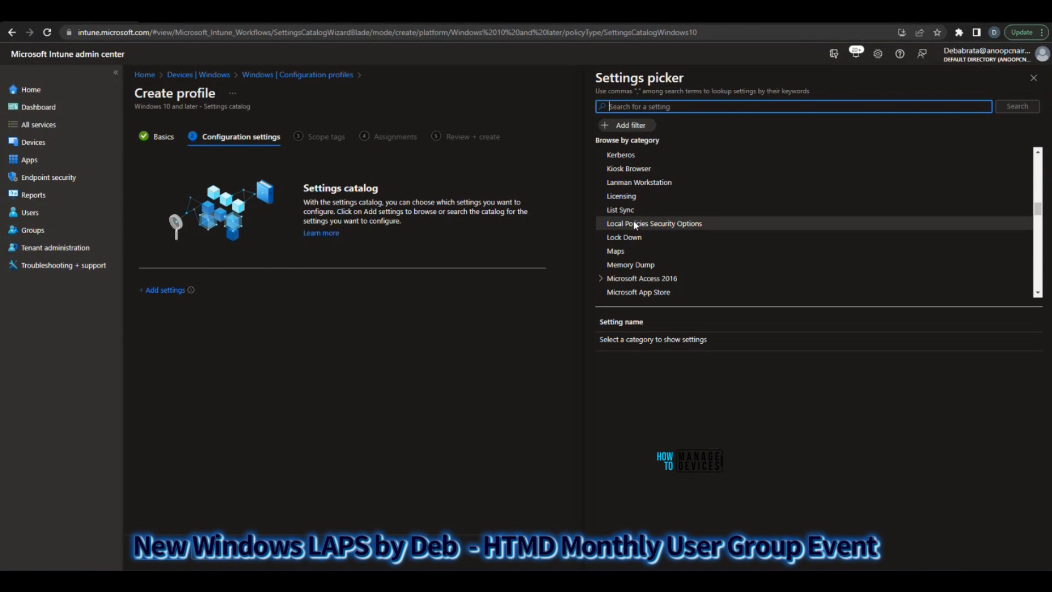
pyautogui.click(684, 223)
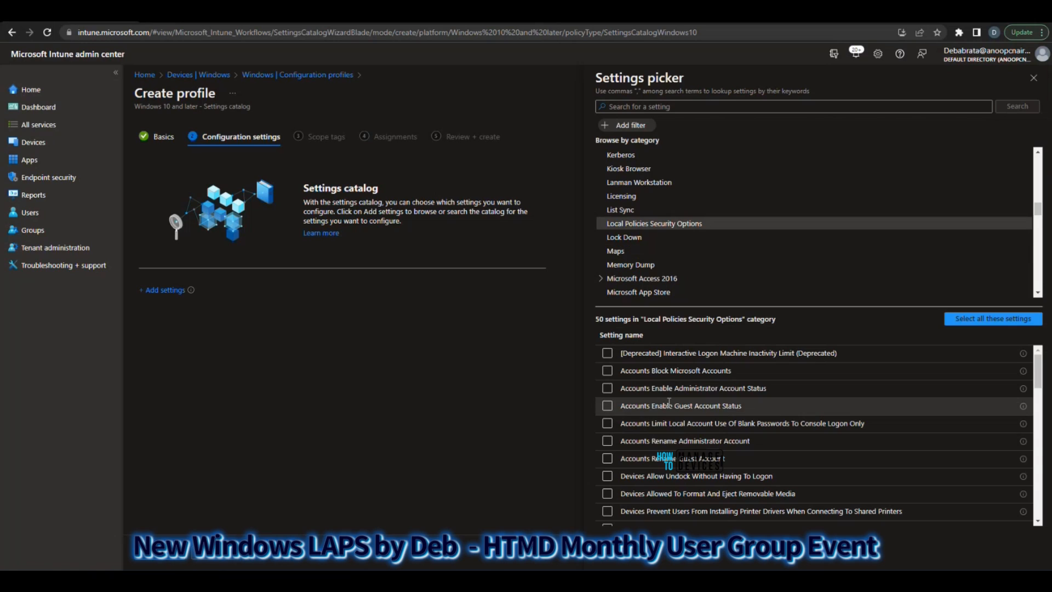
pyautogui.click(607, 389)
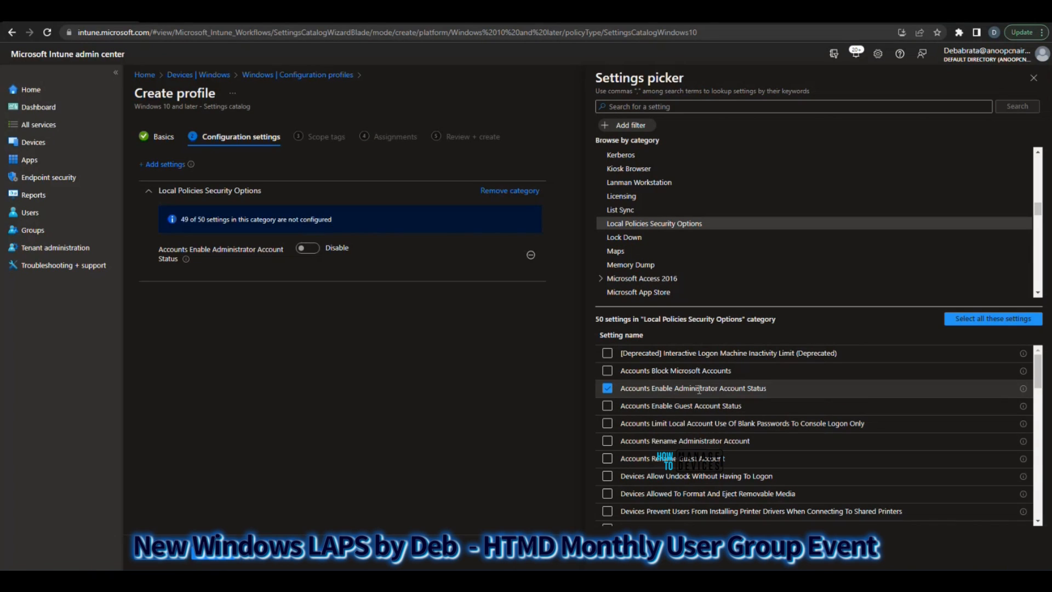
pyautogui.click(607, 441)
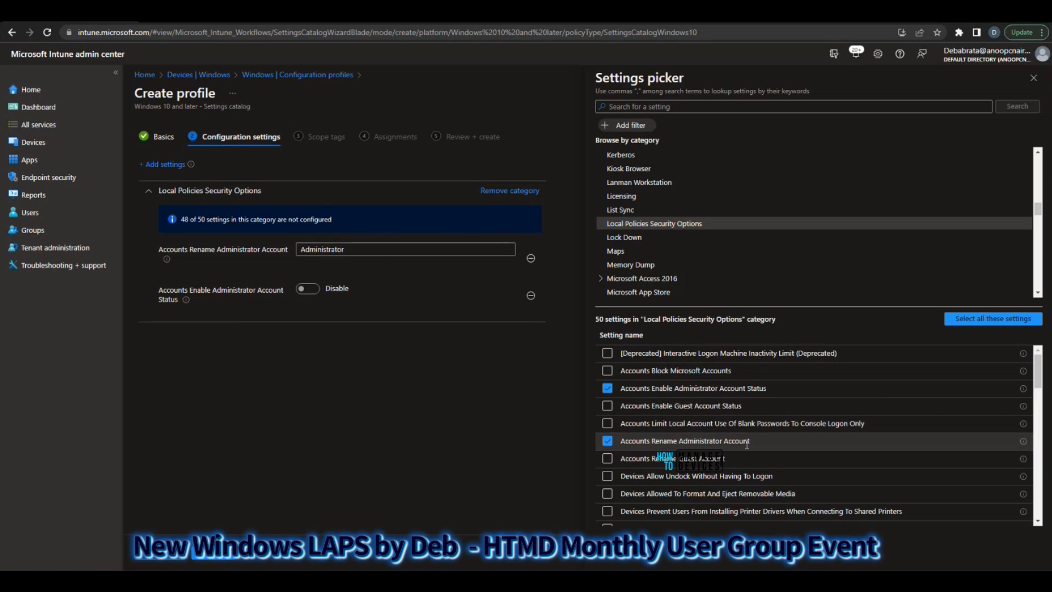
# Enable the administrator account status, rename the administrator account to HTMD Test, and proceed to the profile's review stage
pyautogui.click(311, 291)
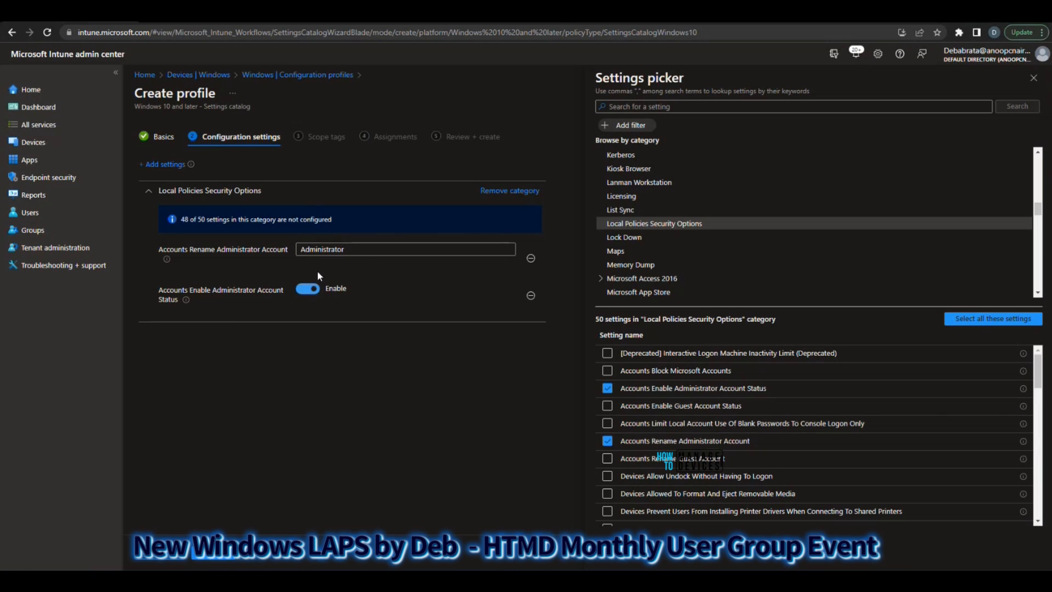
pyautogui.moveTo(347, 250); pyautogui.dragTo(247, 241)
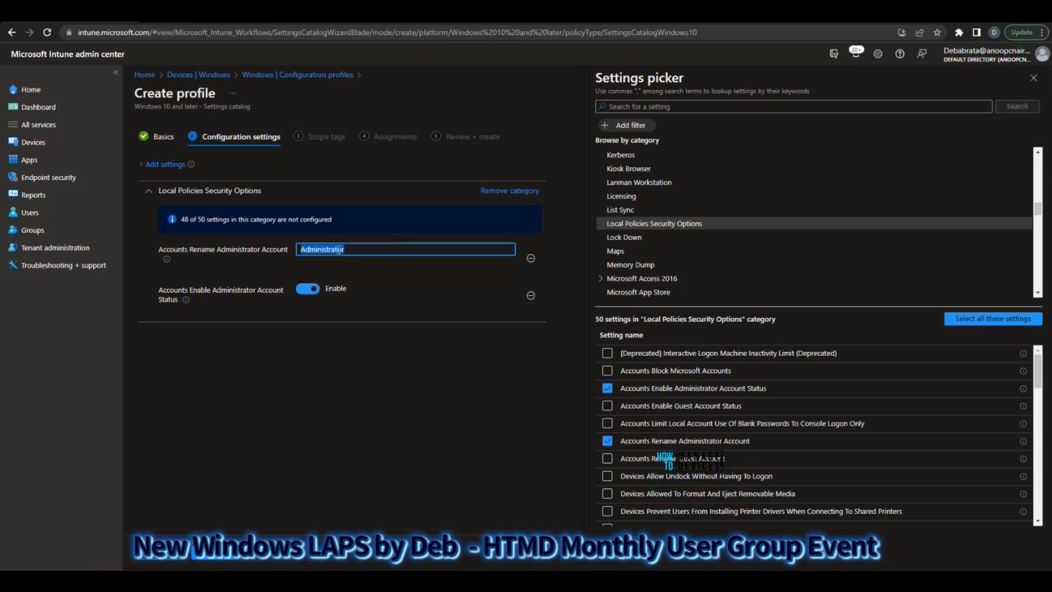
pyautogui.write('HTMD Test')
pyautogui.click(343, 255)
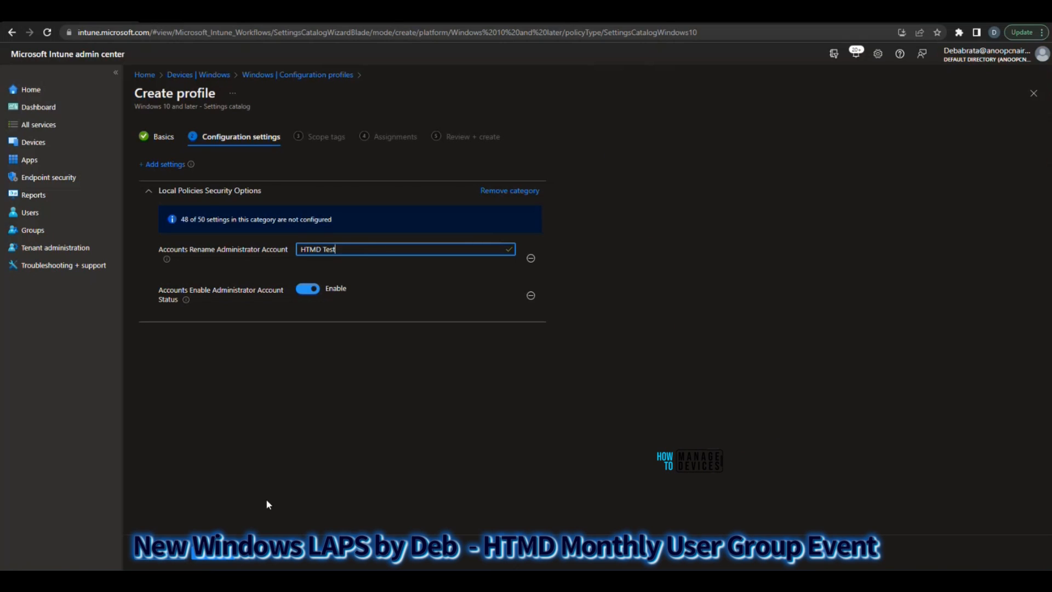
pyautogui.click(218, 563)
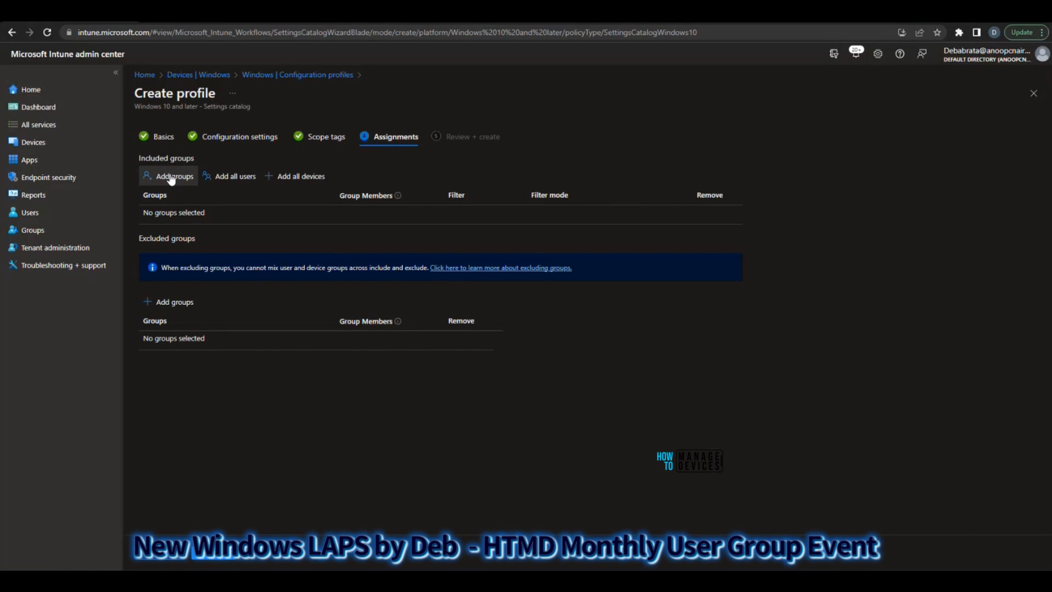
pyautogui.click(171, 176)
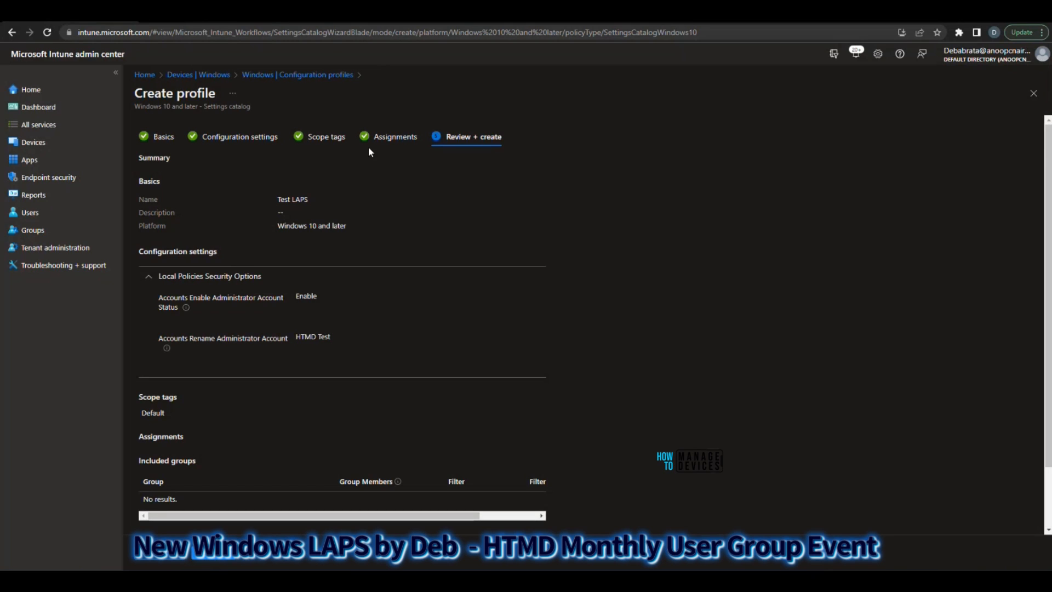
# Return to the Windows configuration profiles, search for "rena" and open the Local Admin Account Rename for LAPS profile
pyautogui.click(297, 76)
pyautogui.click(340, 192)
pyautogui.write('rena')
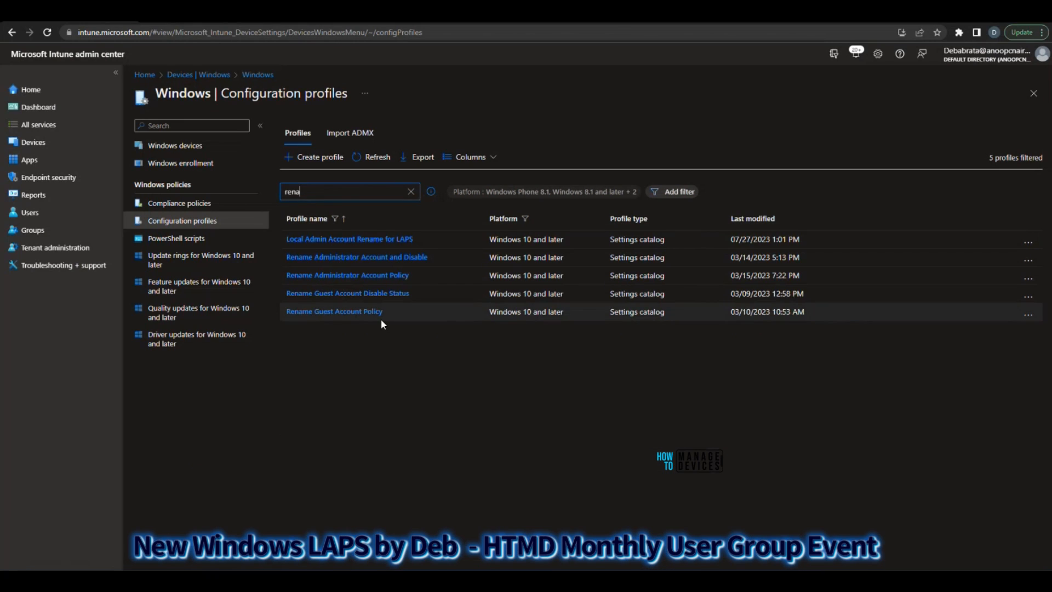
pyautogui.click(324, 240)
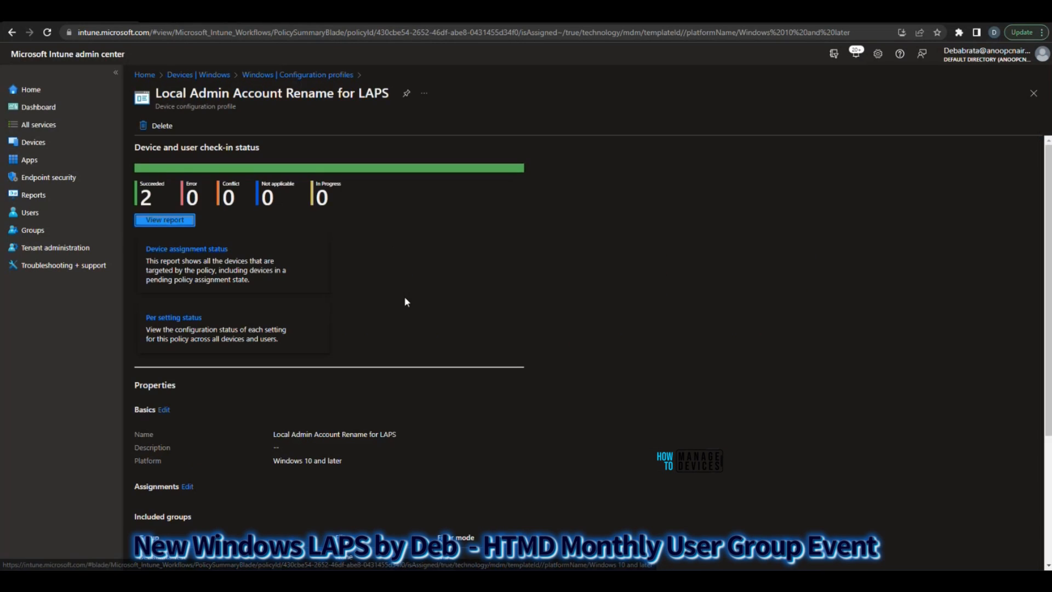
# Examine the profile's device check-in report and its assignments and configured administrator account settings
pyautogui.scroll(-1, 181, 195)
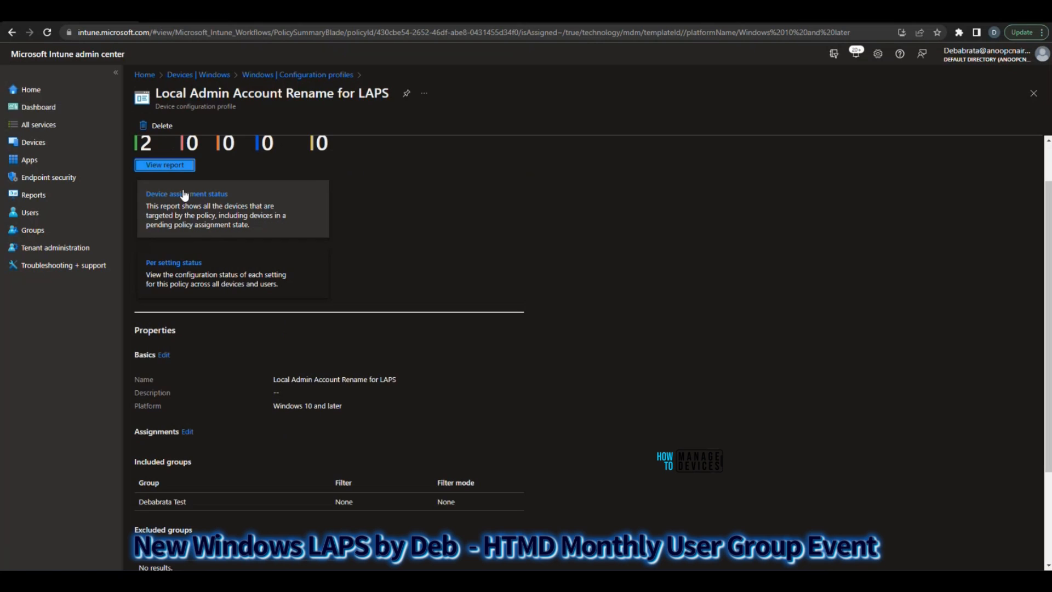
pyautogui.scroll(1, 179, 200)
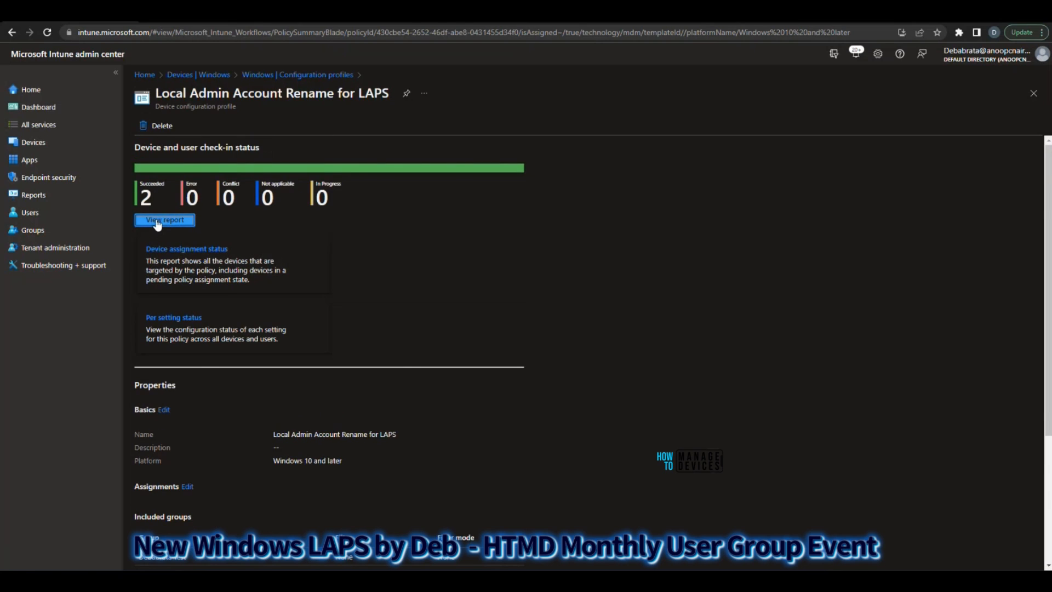
pyautogui.click(158, 221)
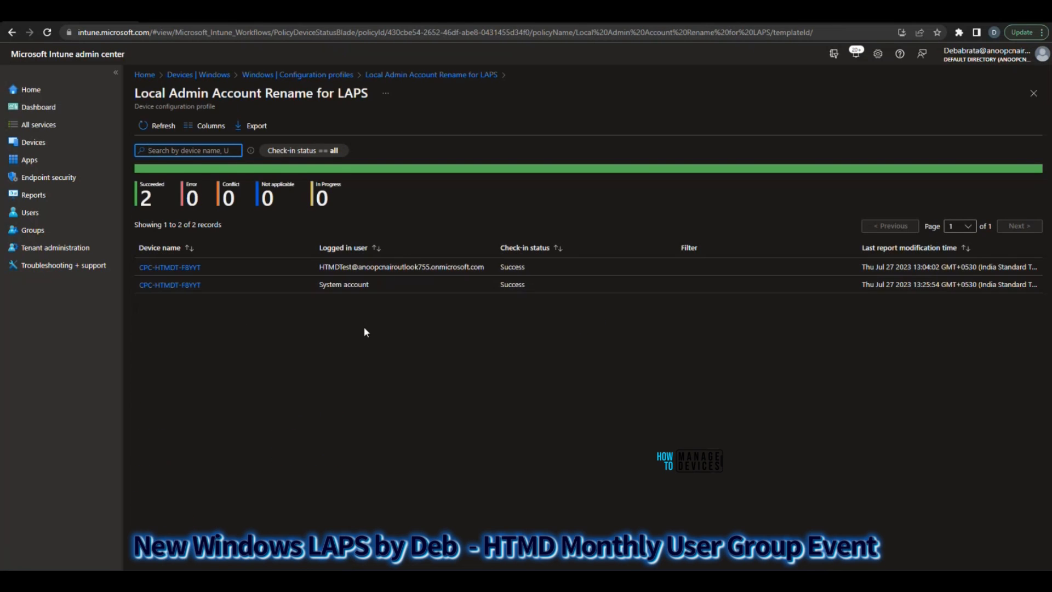
pyautogui.click(438, 75)
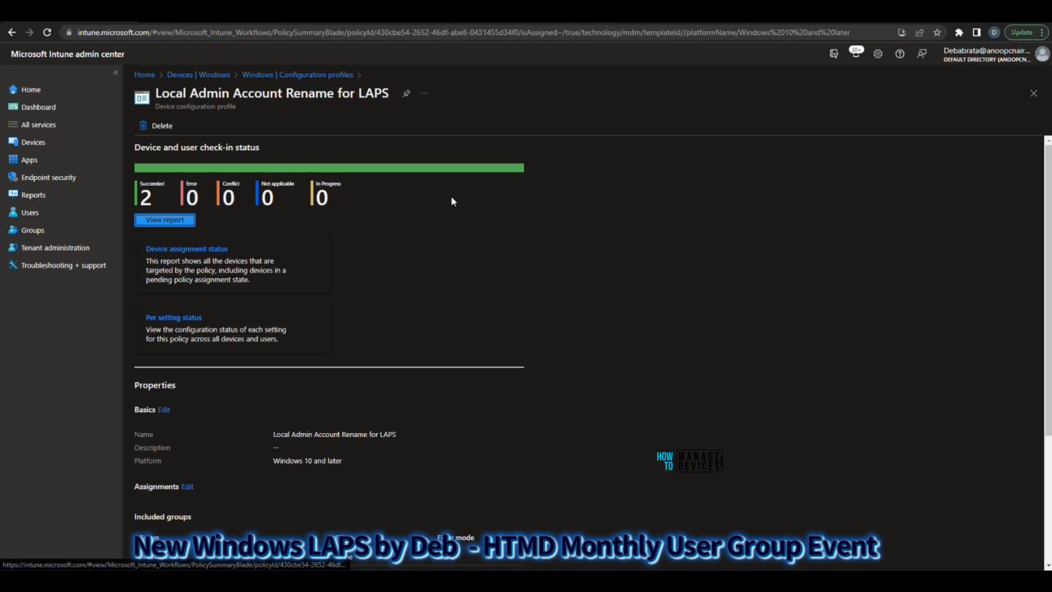
pyautogui.scroll(-5, 487, 464)
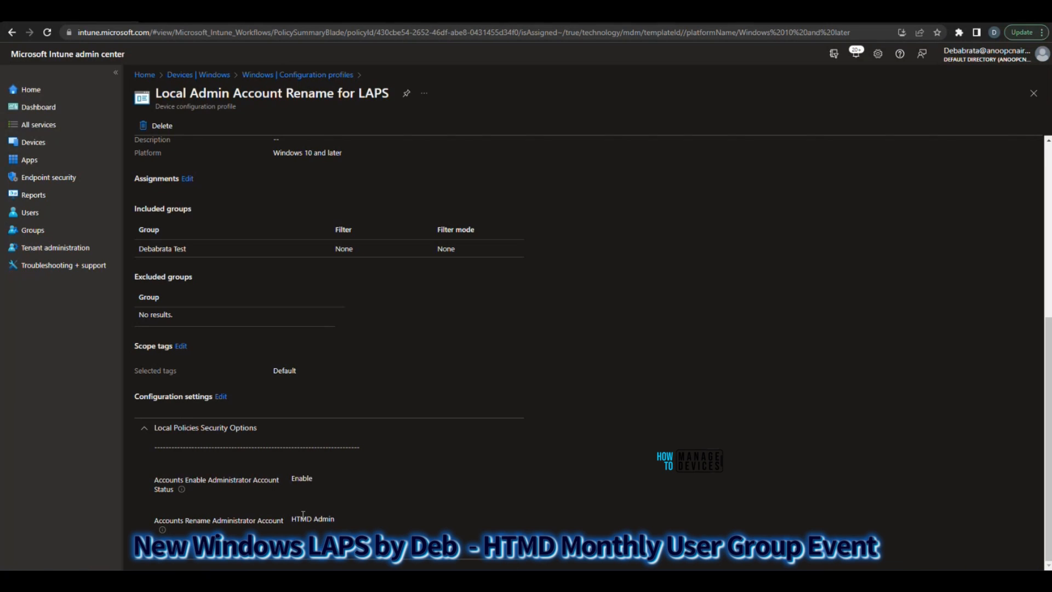
pyautogui.click(307, 76)
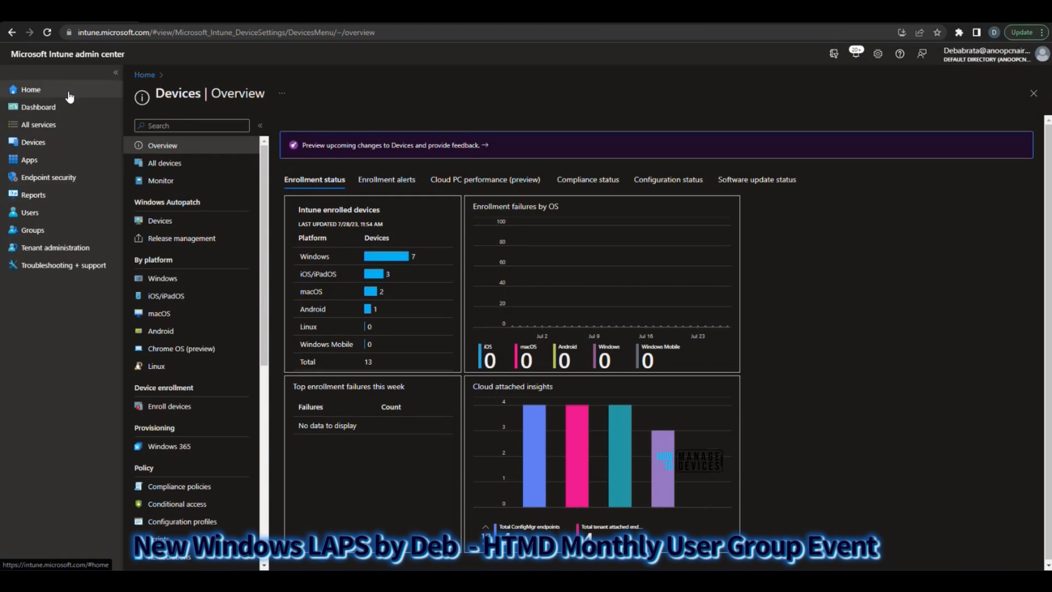
# Start an endpoint security account protection policy for Windows 10 and later using the Local admin password solution (Windows LAPS) (preview) profile
pyautogui.click(104, 183)
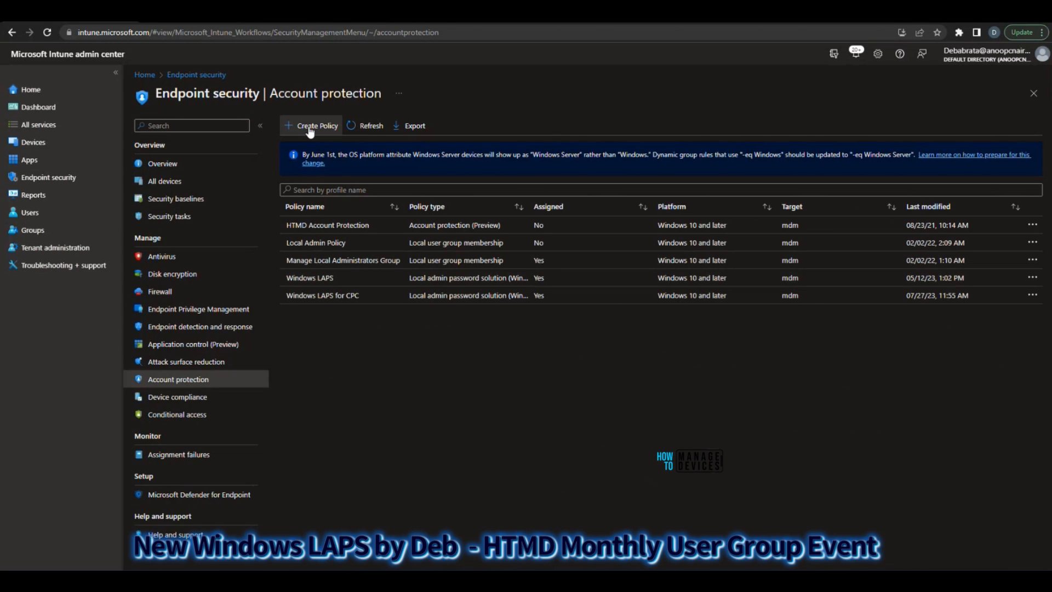
pyautogui.click(310, 130)
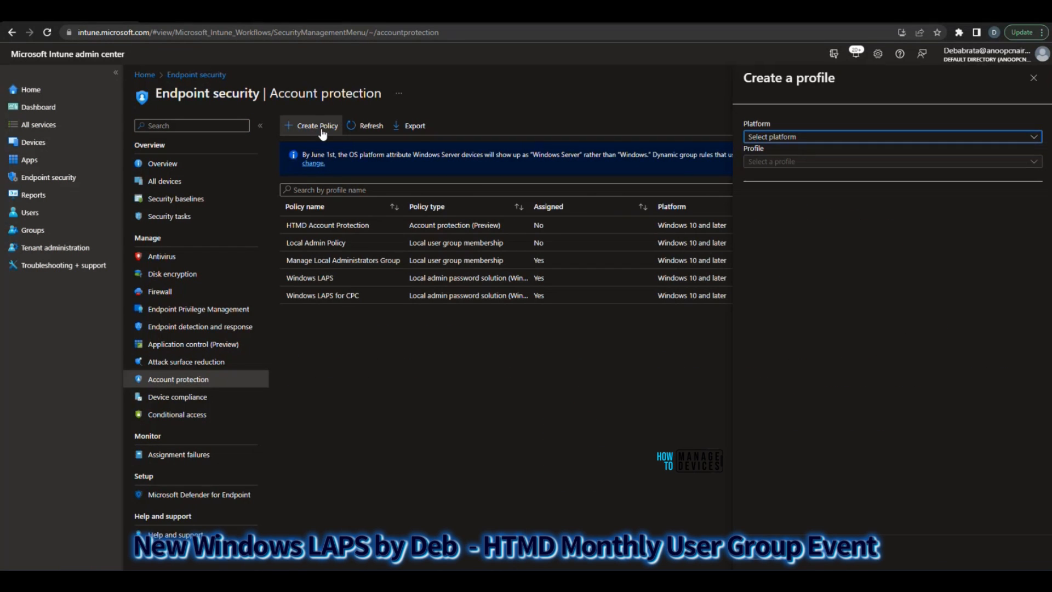
pyautogui.click(773, 137)
pyautogui.click(779, 151)
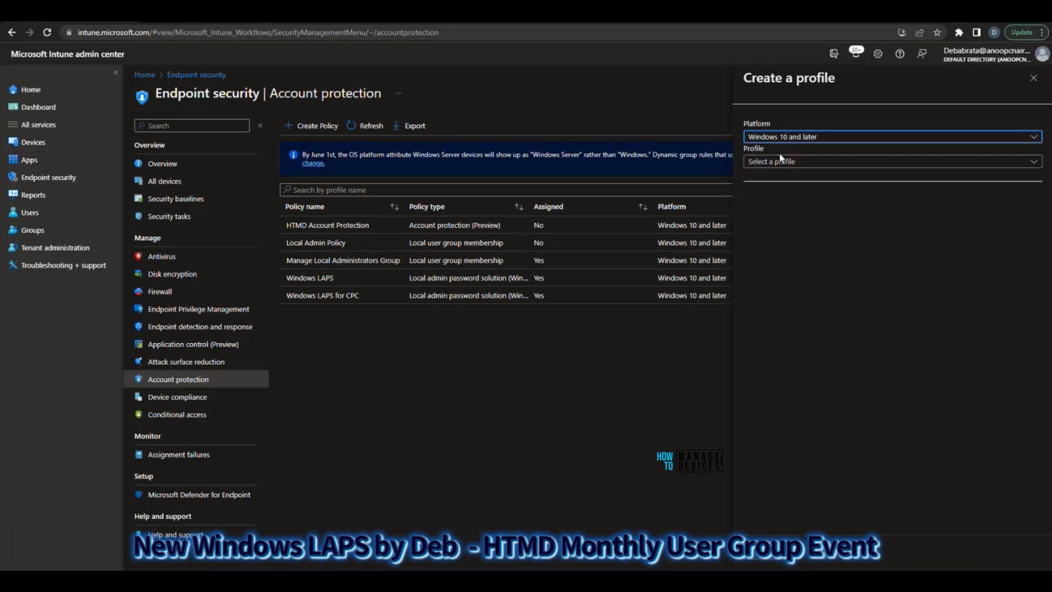
pyautogui.click(792, 162)
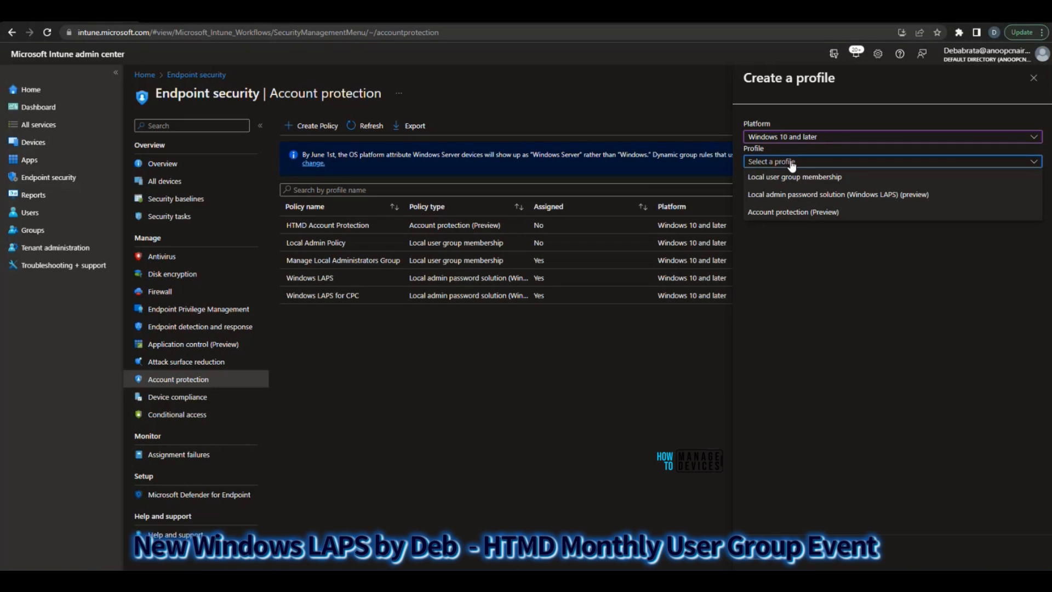
pyautogui.click(782, 195)
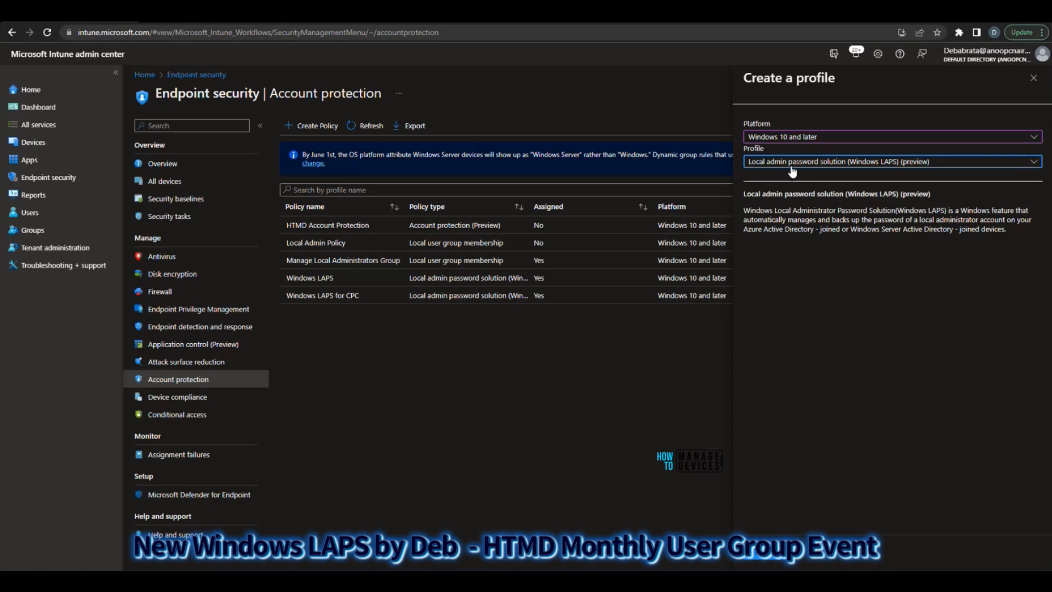
pyautogui.click(761, 552)
# Name the new Windows LAPS profile Test LAPS and proceed to its configuration settings
pyautogui.click(325, 157)
pyautogui.write('T')
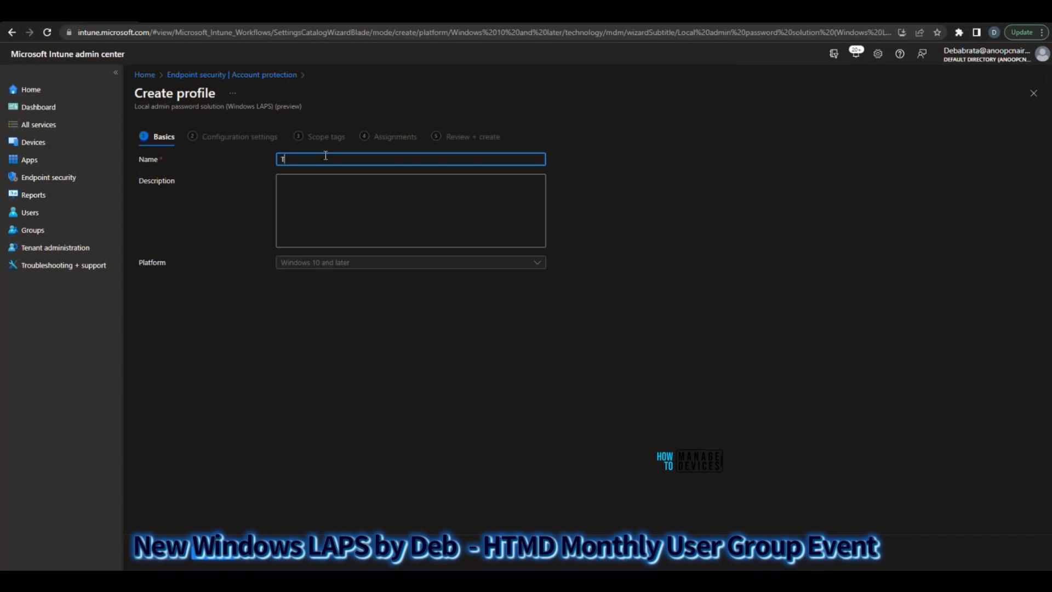
pyautogui.write('est LAPS')
pyautogui.click(211, 562)
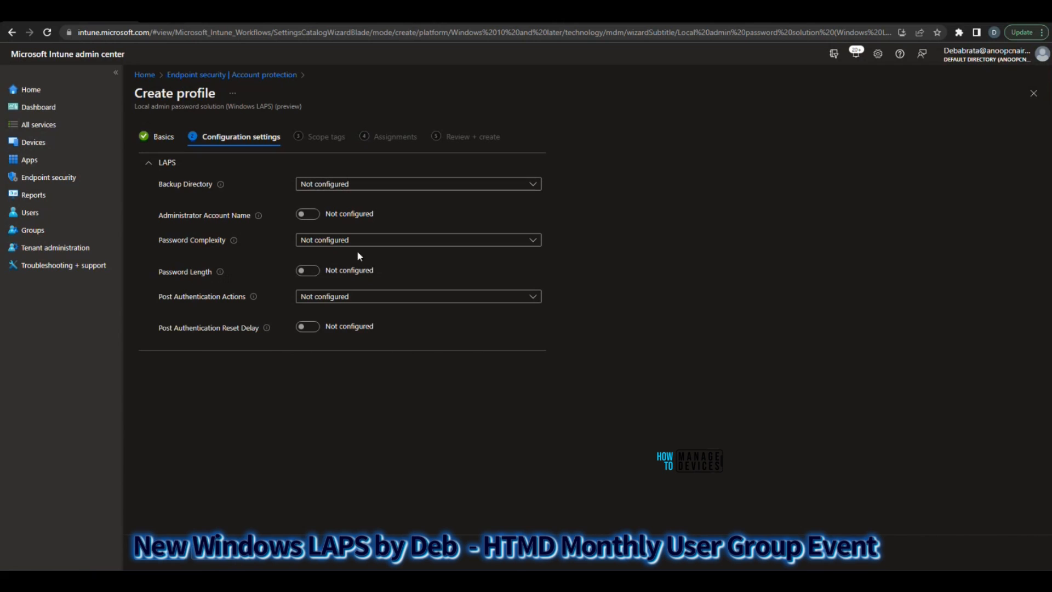
# Set the Backup Directory to Backup the password to Azure AD only, after trying the Backup the password to Active Directory only option
pyautogui.click(326, 186)
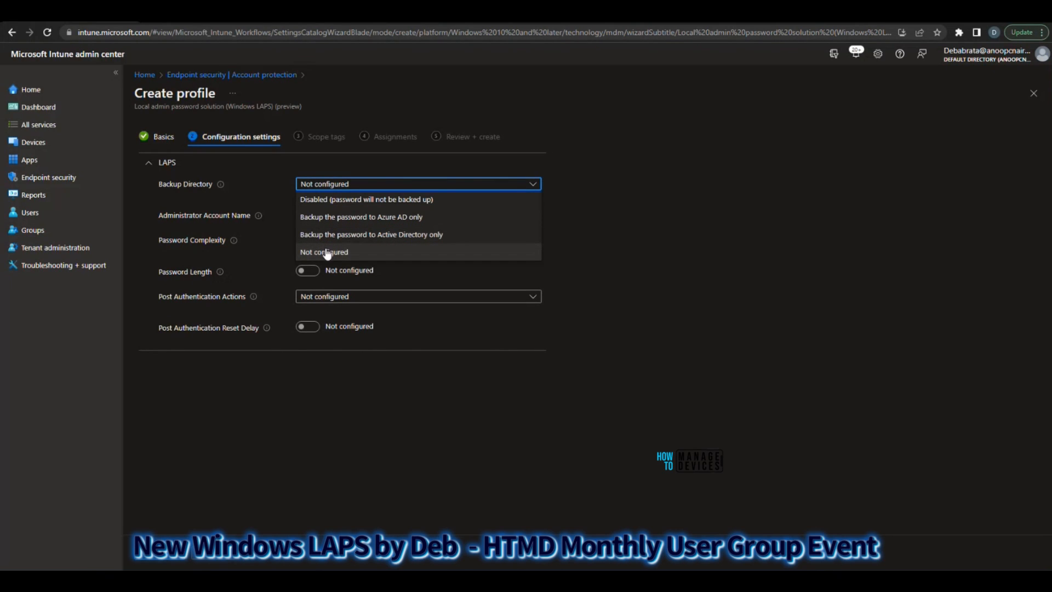
pyautogui.click(358, 218)
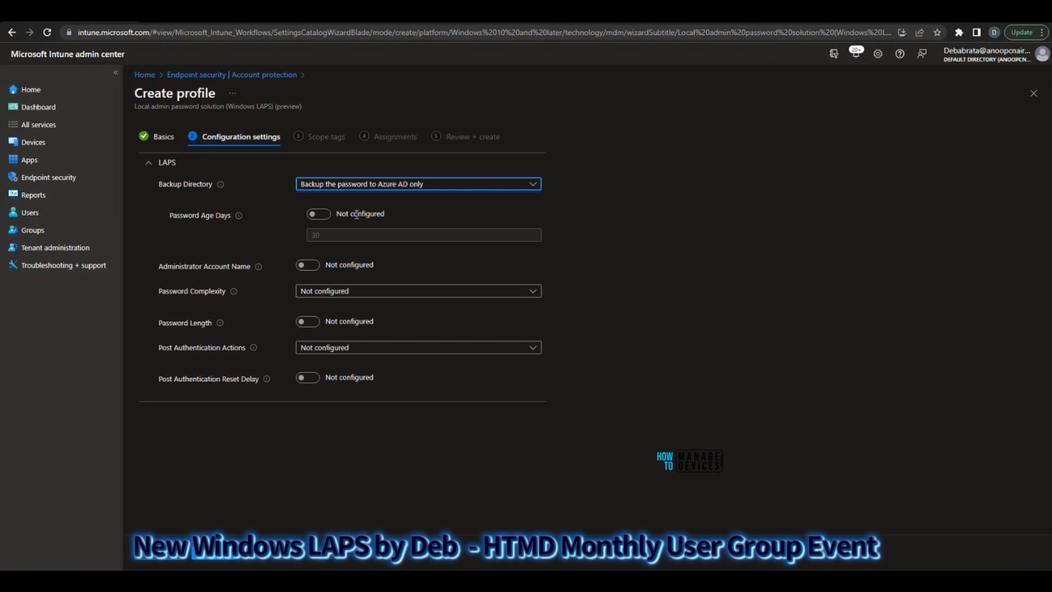
pyautogui.click(360, 185)
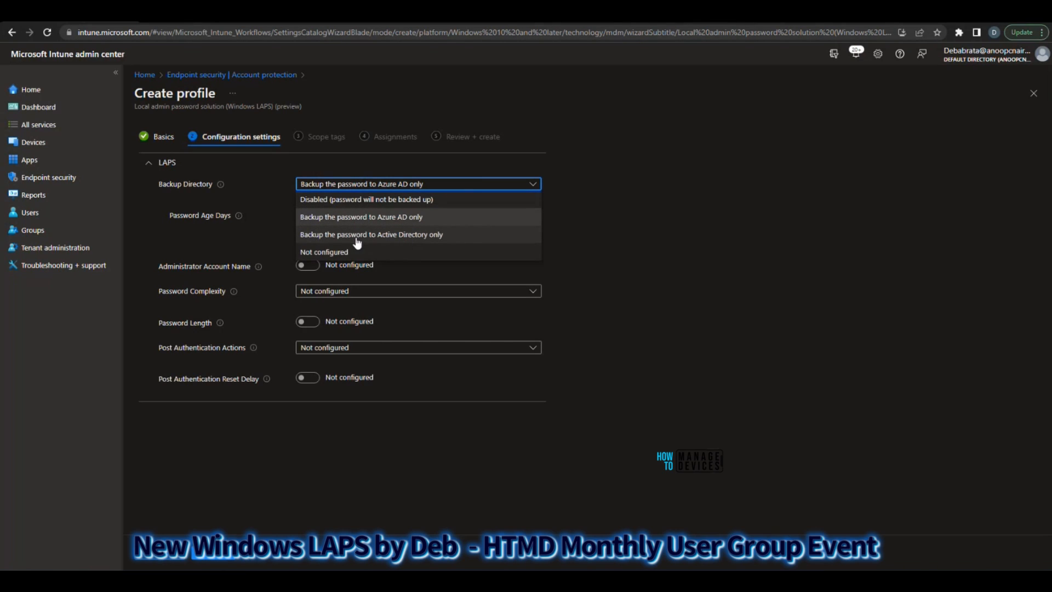
pyautogui.click(412, 236)
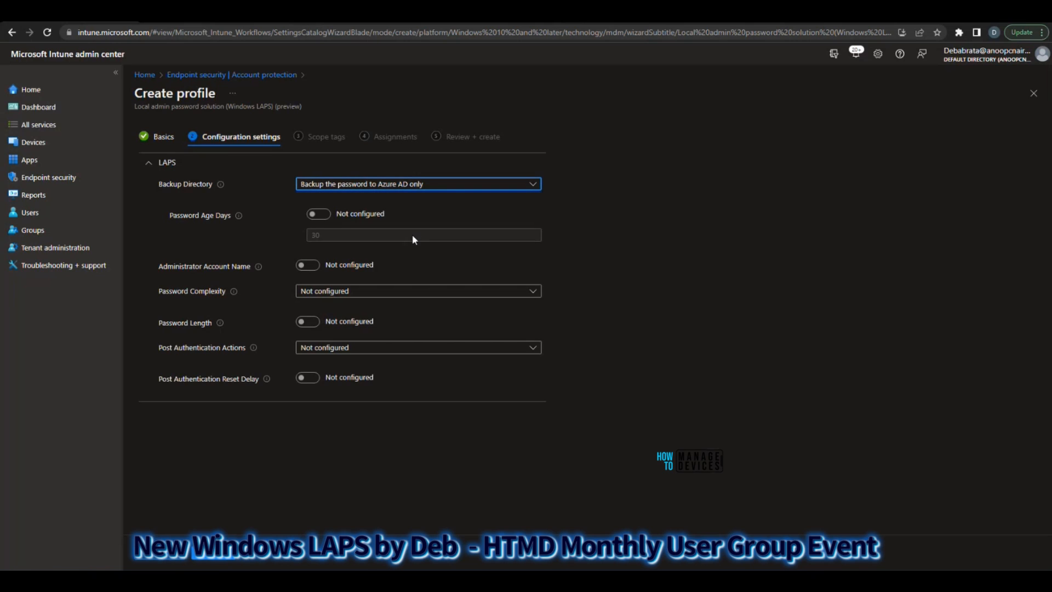
pyautogui.click(393, 188)
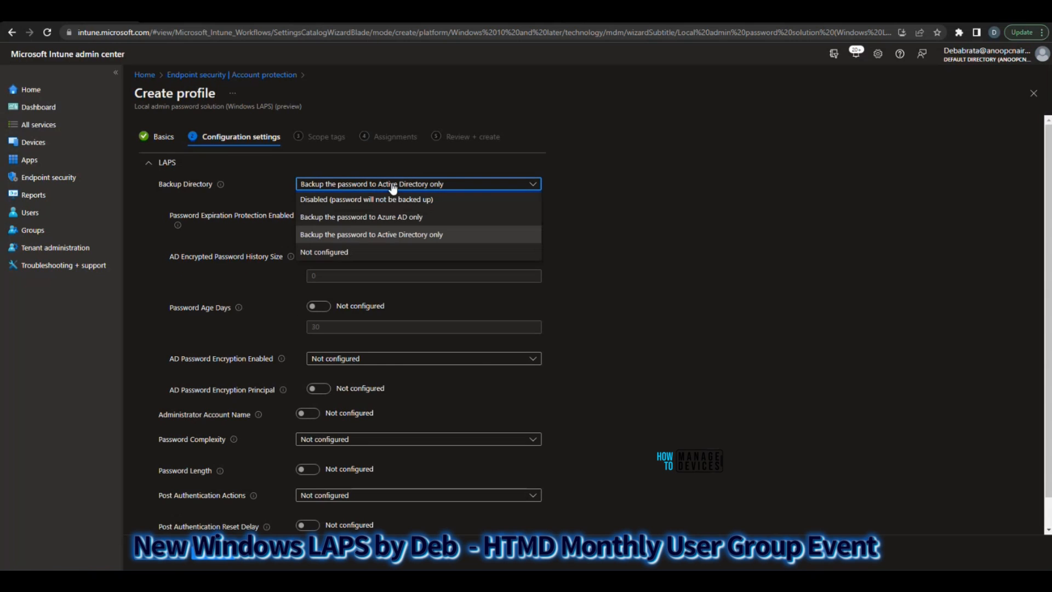
pyautogui.click(373, 215)
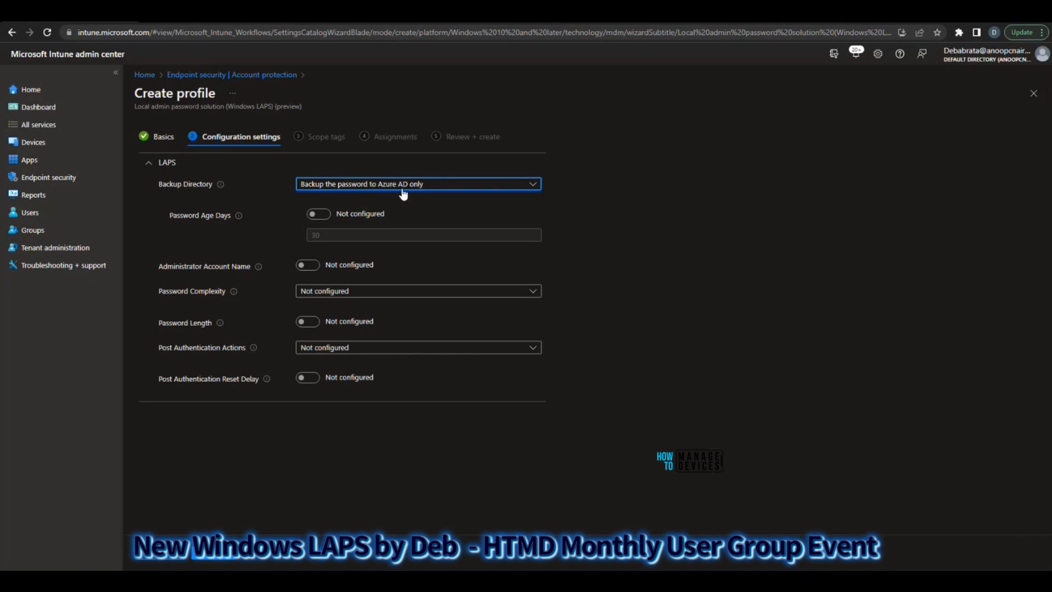
# Enable the Password Age Days setting, try 365 days, and set the value to 10
pyautogui.click(319, 214)
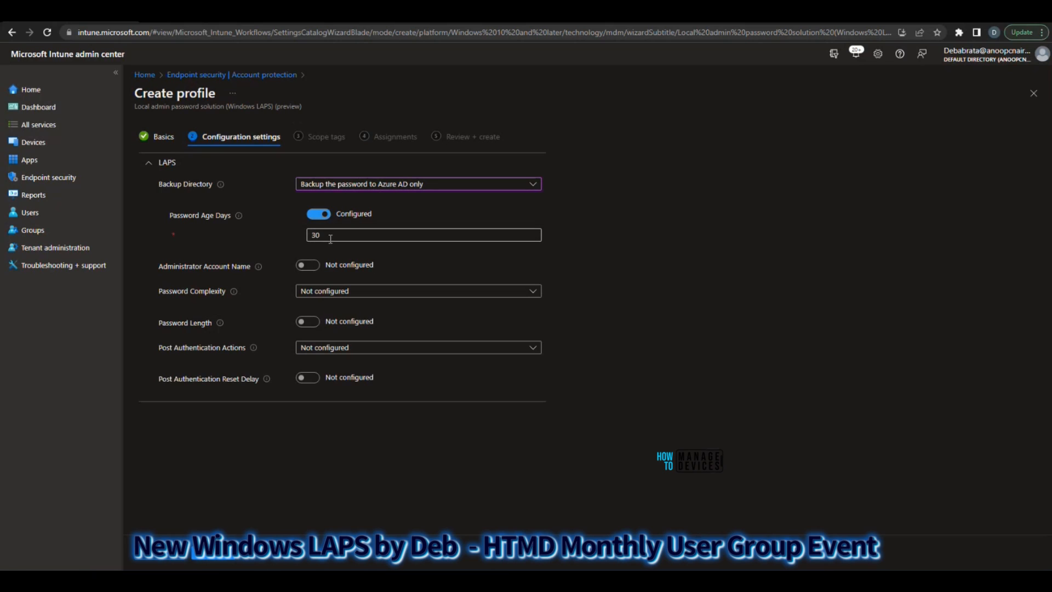
pyautogui.press('Tab')
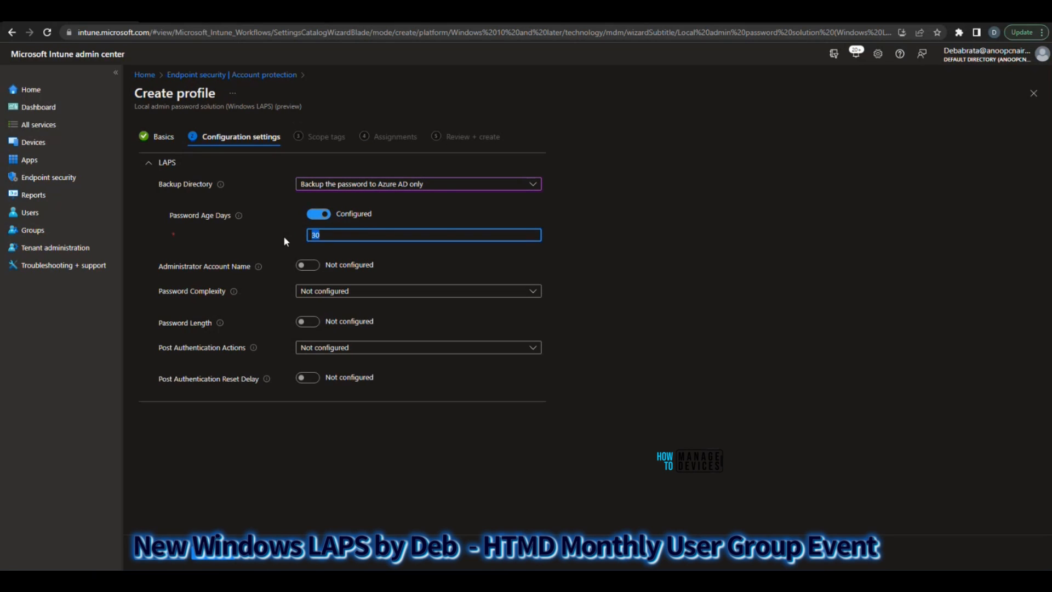
pyautogui.write('365')
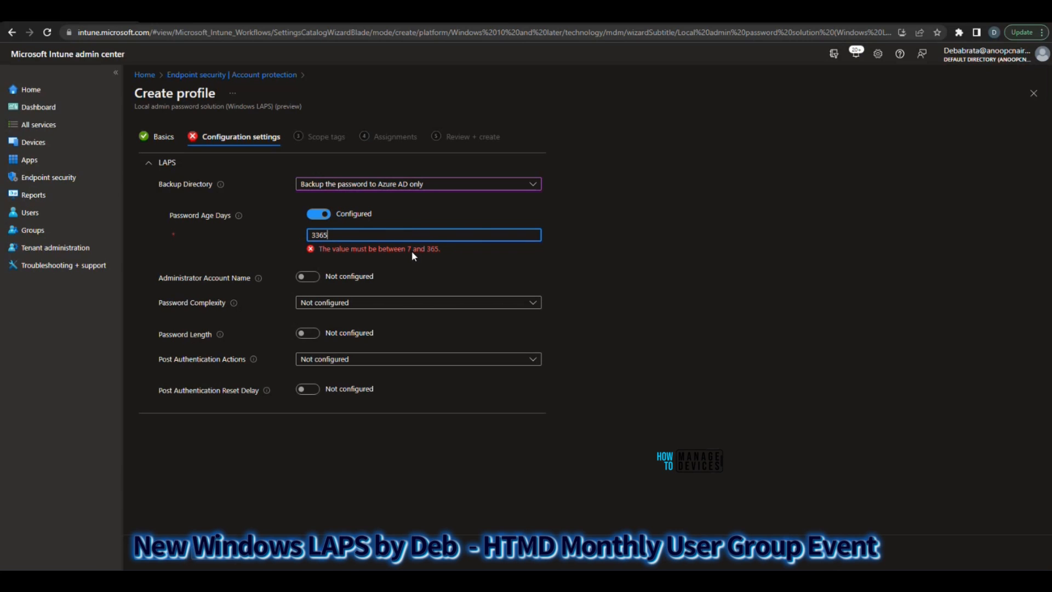
pyautogui.press('BackSpace')
pyautogui.press('BackSpace')
pyautogui.press('BackSpace')
pyautogui.press('BackSpace')
pyautogui.write('10')
# Enable the Administrator Account Name setting and enter HTMD Test as the managed account name
pyautogui.click(309, 266)
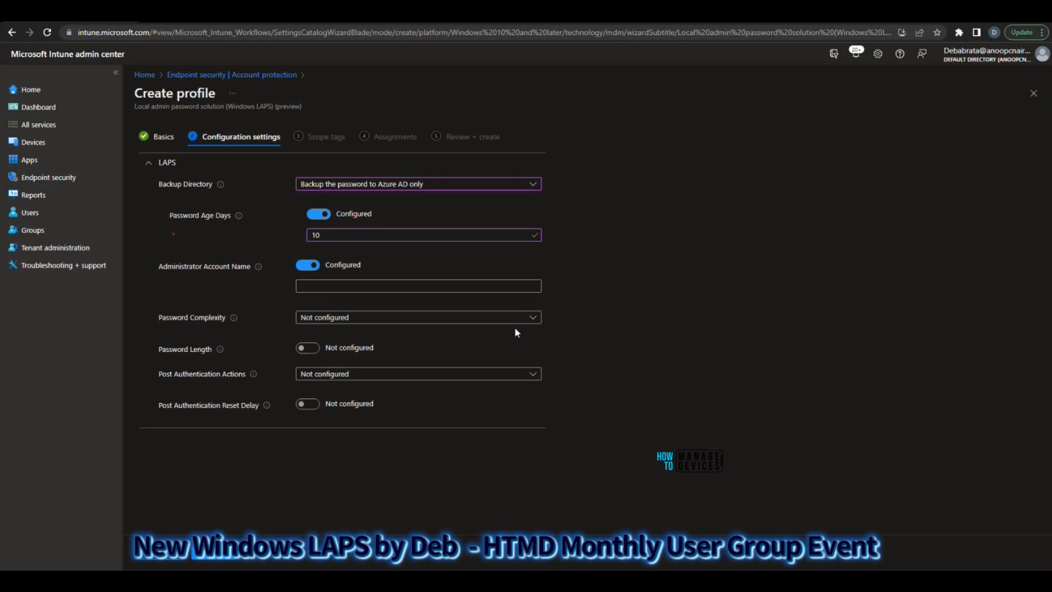
pyautogui.click(312, 288)
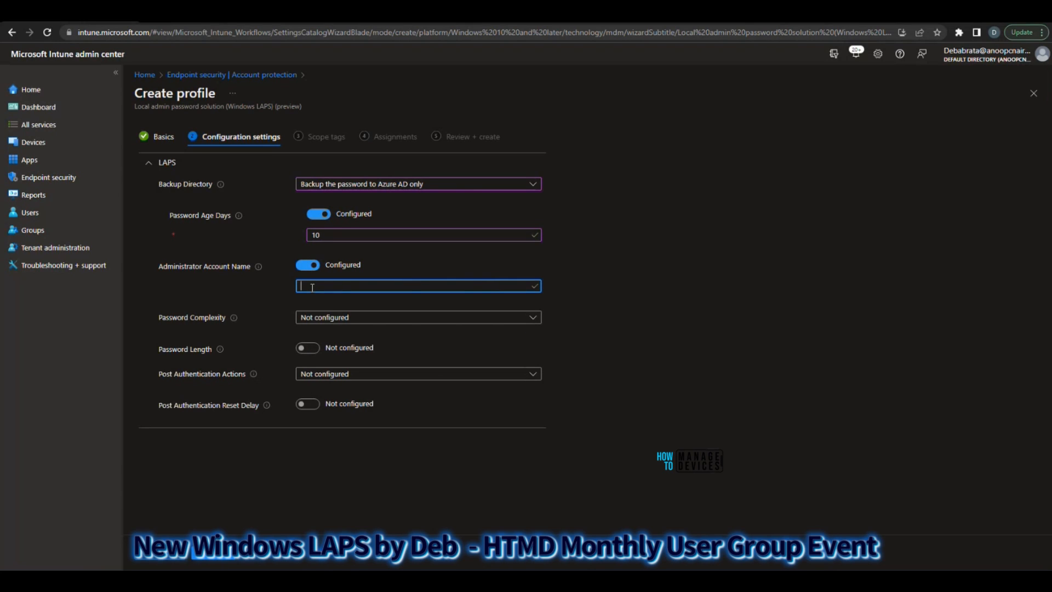
pyautogui.write('HTMD Test')
# Set Password Complexity to Large letters + small letters + numbers + special characters
pyautogui.click(367, 319)
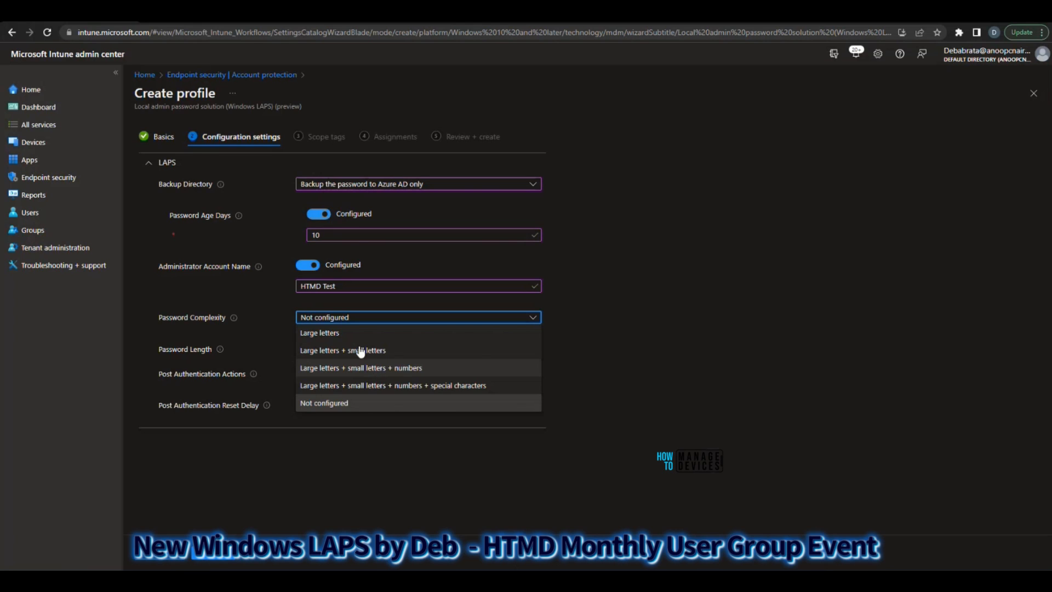
pyautogui.click(340, 334)
pyautogui.click(341, 317)
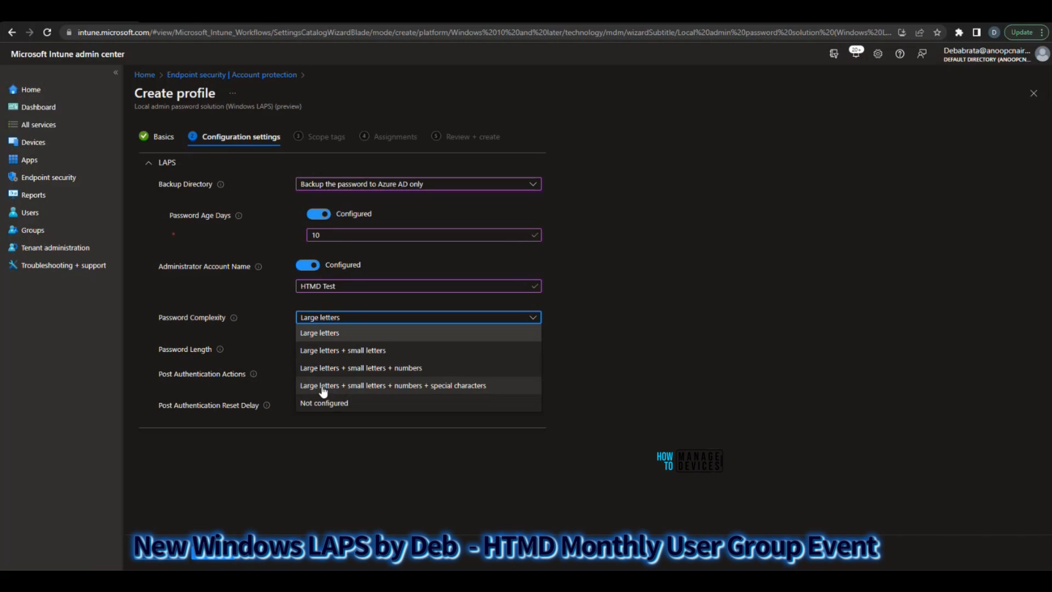
pyautogui.click(418, 387)
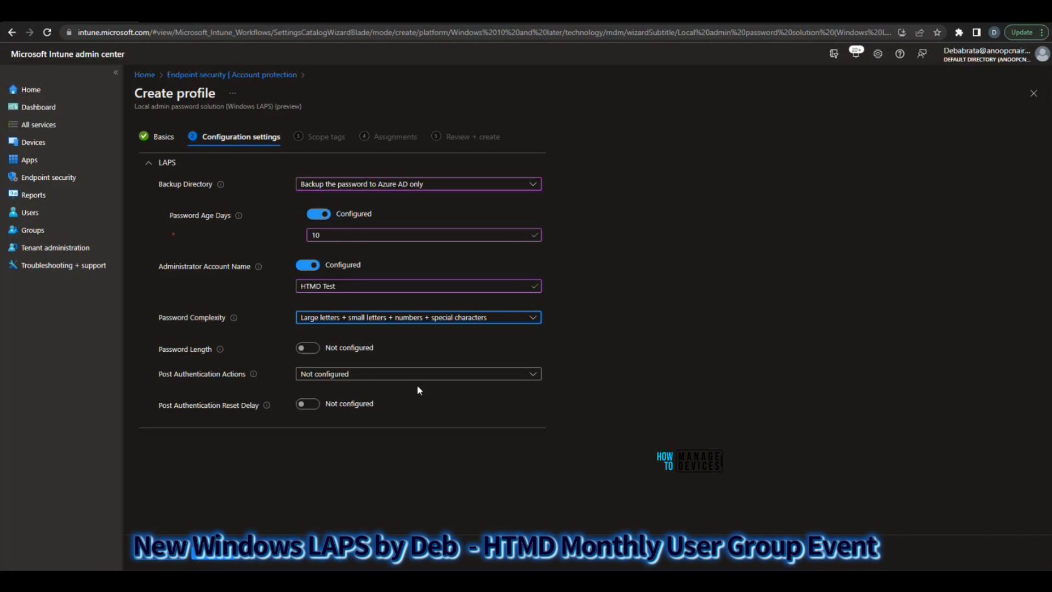
pyautogui.click(368, 319)
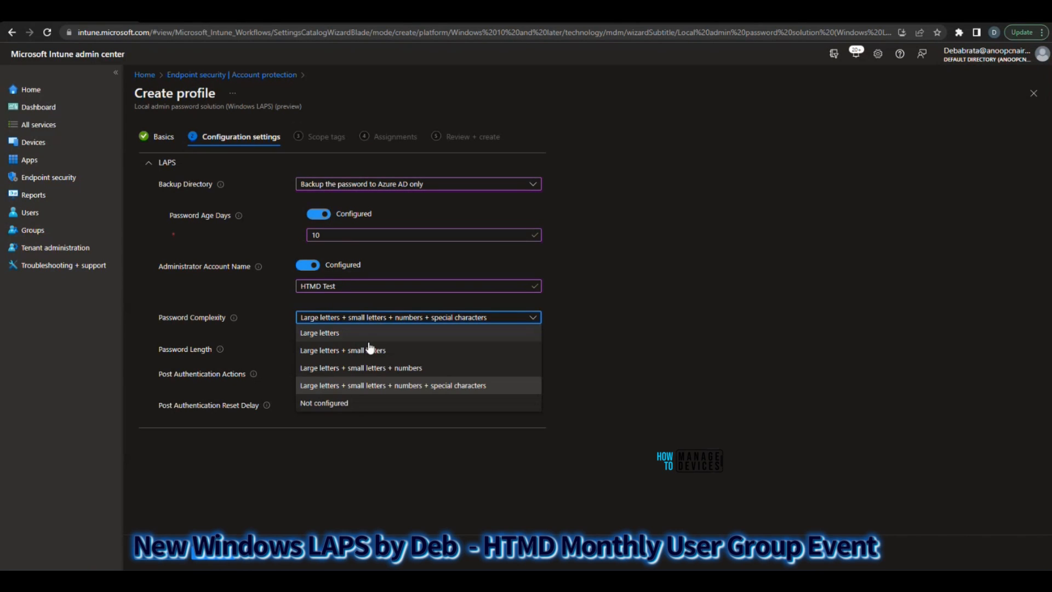
pyautogui.click(356, 384)
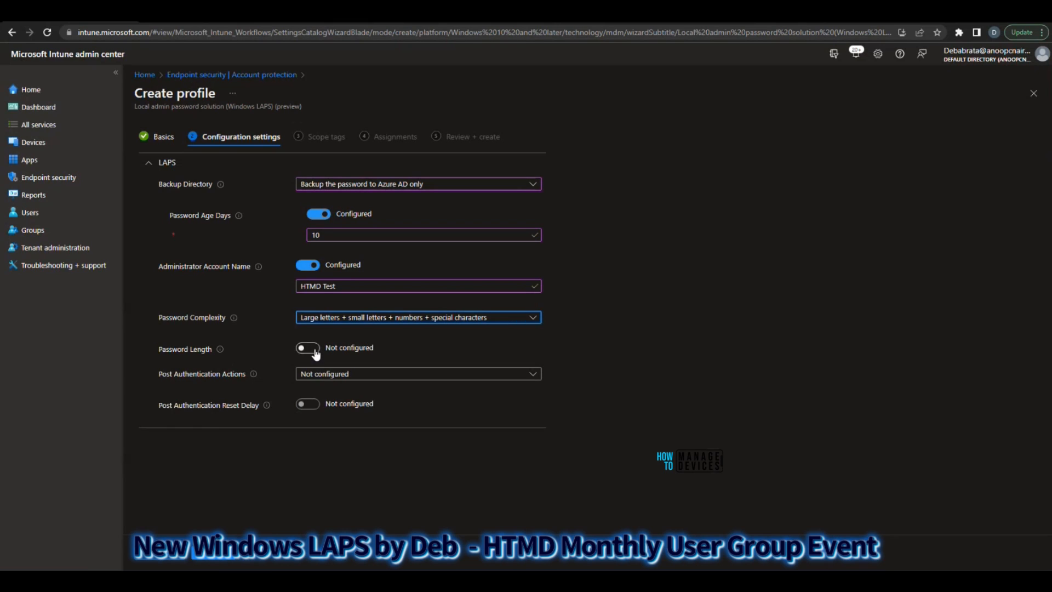
# Enable the Password Length setting, try a length of 100, and set the value to 10
pyautogui.click(314, 349)
pyautogui.moveTo(324, 369); pyautogui.dragTo(294, 373)
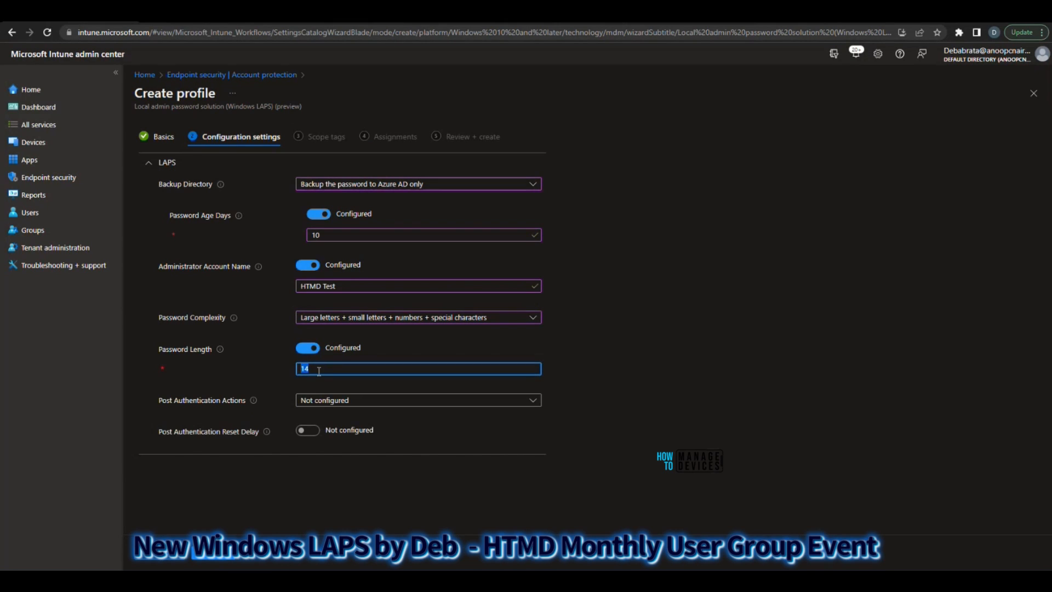
pyautogui.click(319, 371)
pyautogui.write('00')
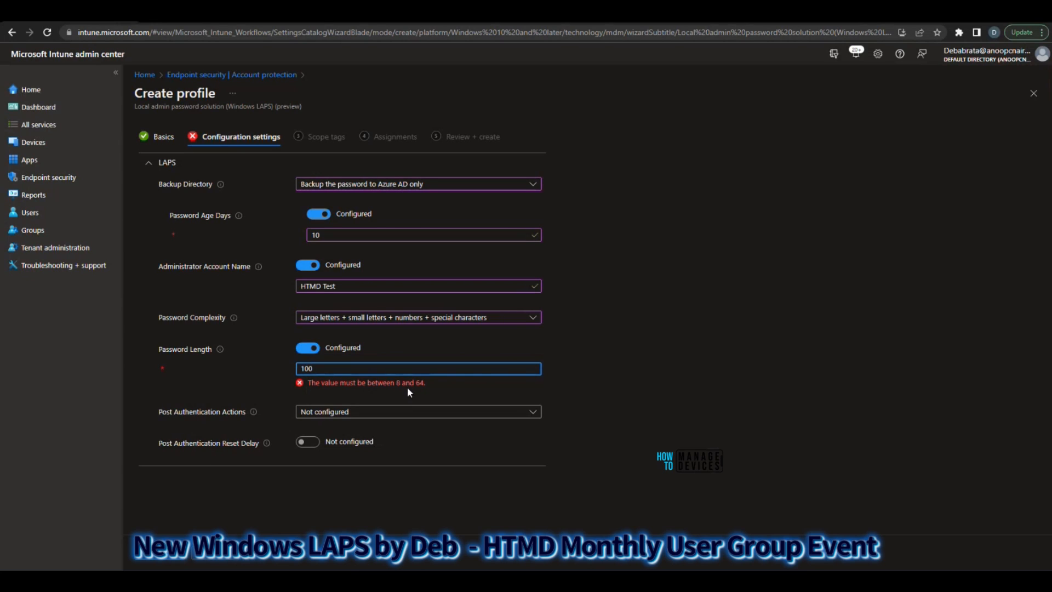
pyautogui.doubleClick(305, 369)
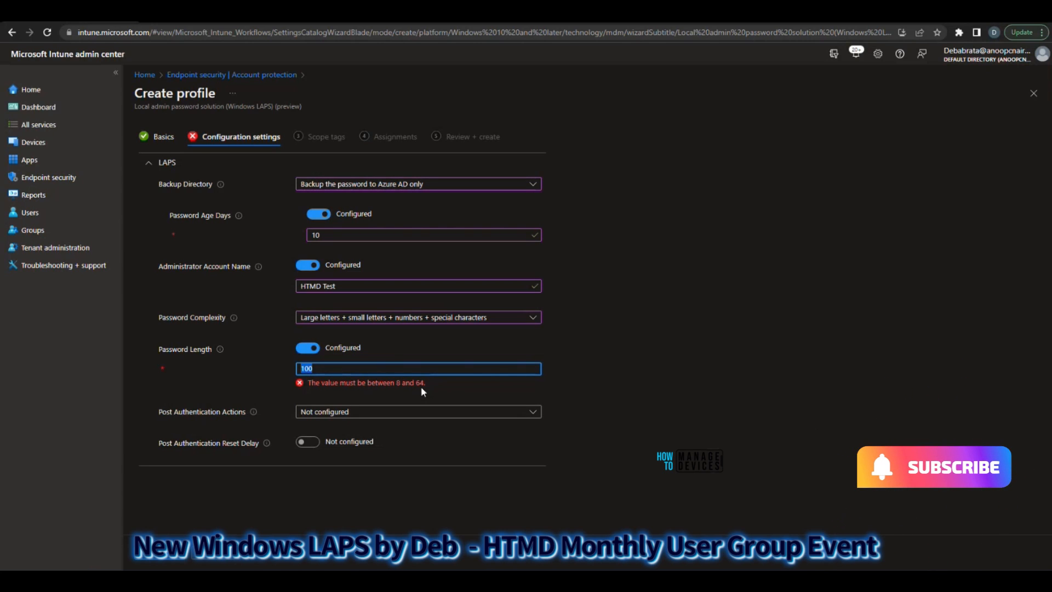
pyautogui.write('10')
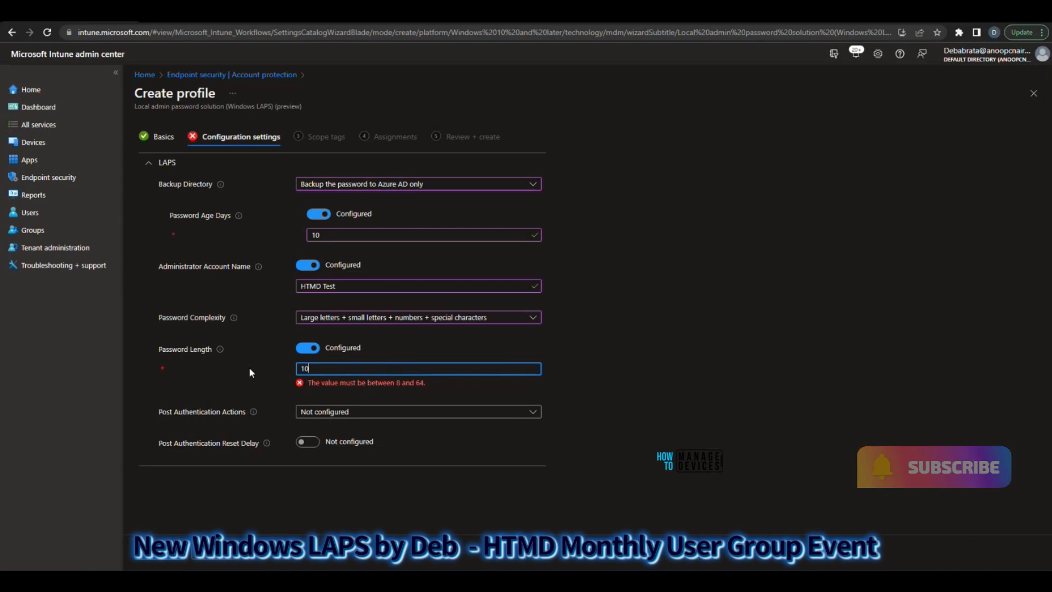
# Set Post Authentication Actions to reset the password upon expiry of the grace period, and configure the Post Authentication Reset Delay as 2
pyautogui.moveTo(255, 403)
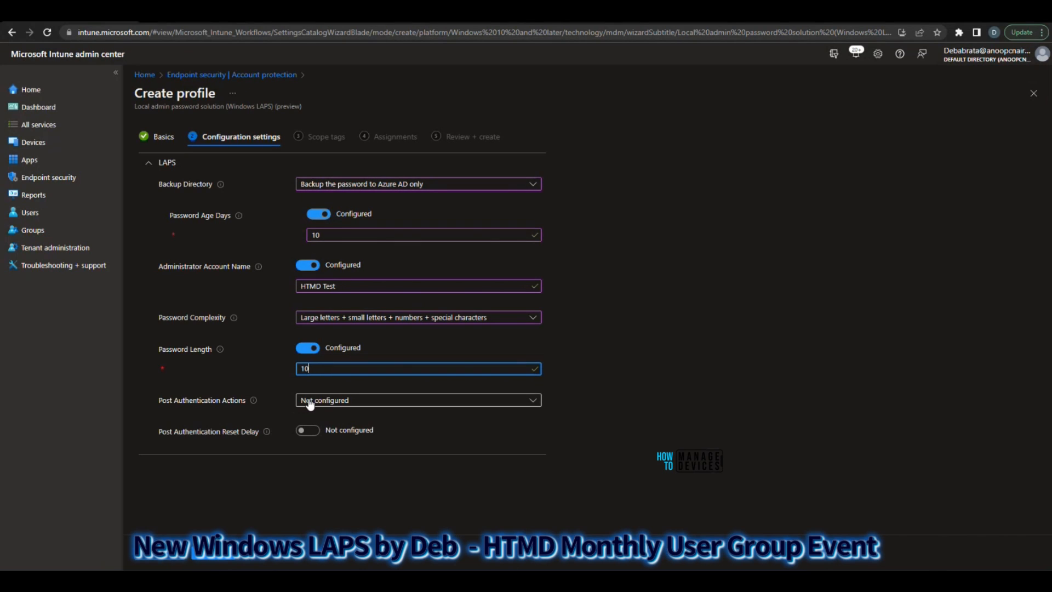
pyautogui.click(336, 404)
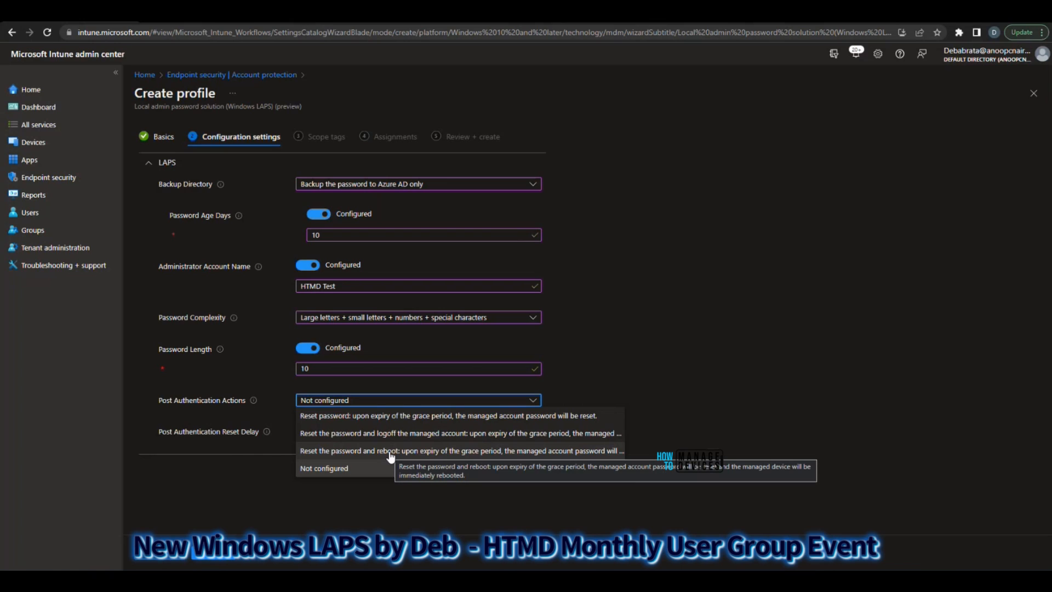
pyautogui.click(382, 416)
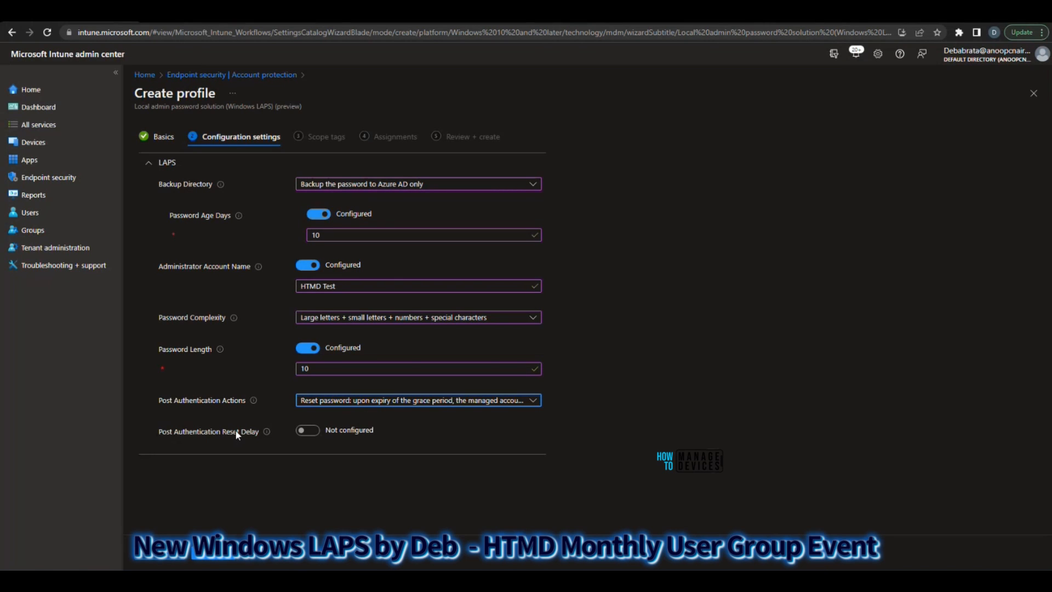
pyautogui.click(307, 430)
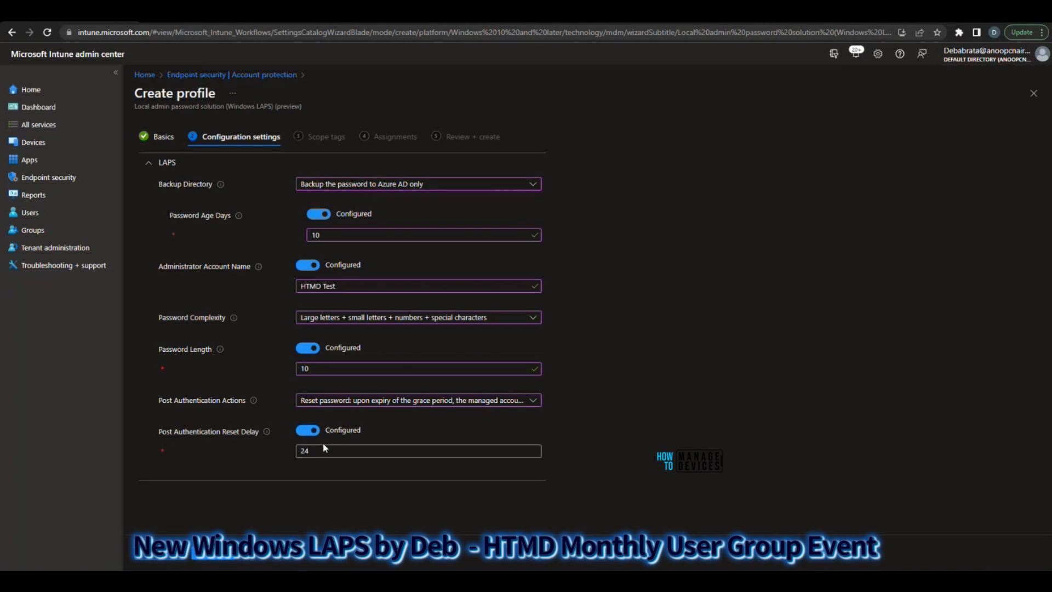
pyautogui.moveTo(323, 448); pyautogui.dragTo(285, 455)
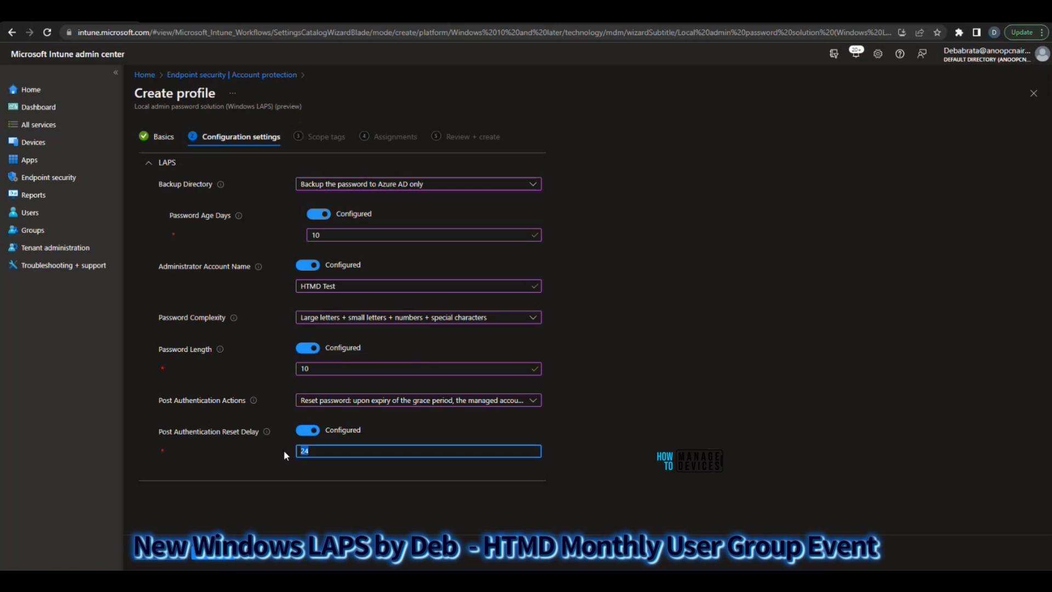
pyautogui.write('25')
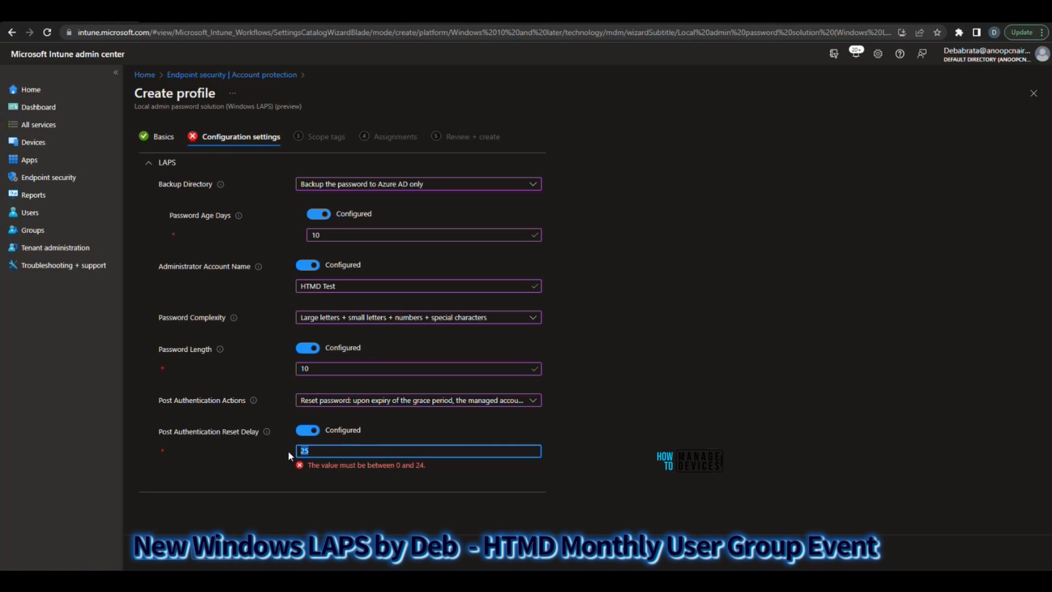
# Proceed to the review stage with the Default scope tag and no assigned groups, and examine the LAPS configuration summary
pyautogui.click(218, 553)
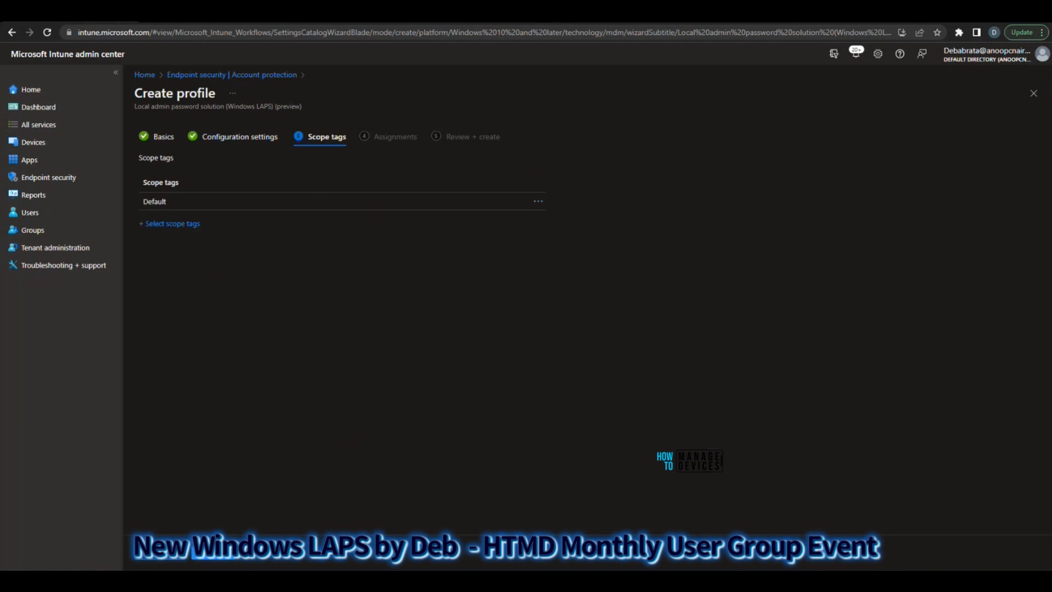
pyautogui.click(202, 559)
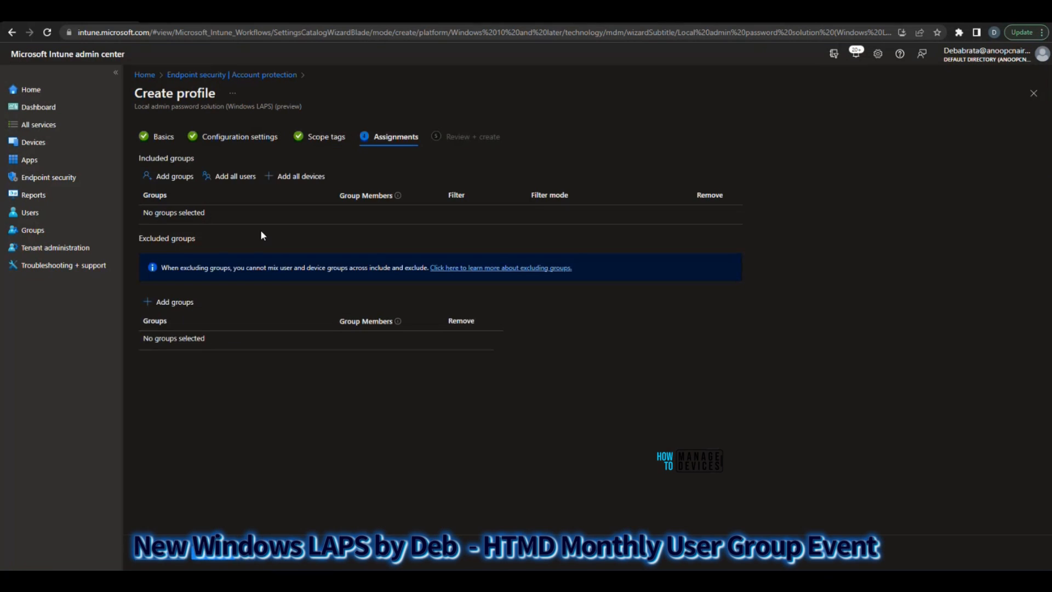
pyautogui.click(168, 176)
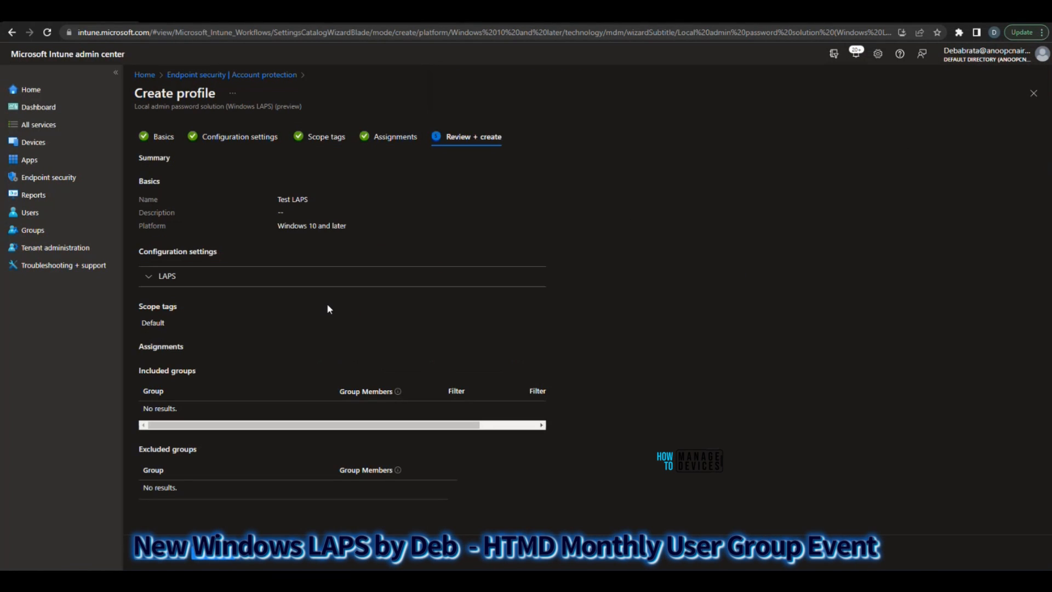
pyautogui.click(167, 276)
pyautogui.scroll(-2, 326, 273)
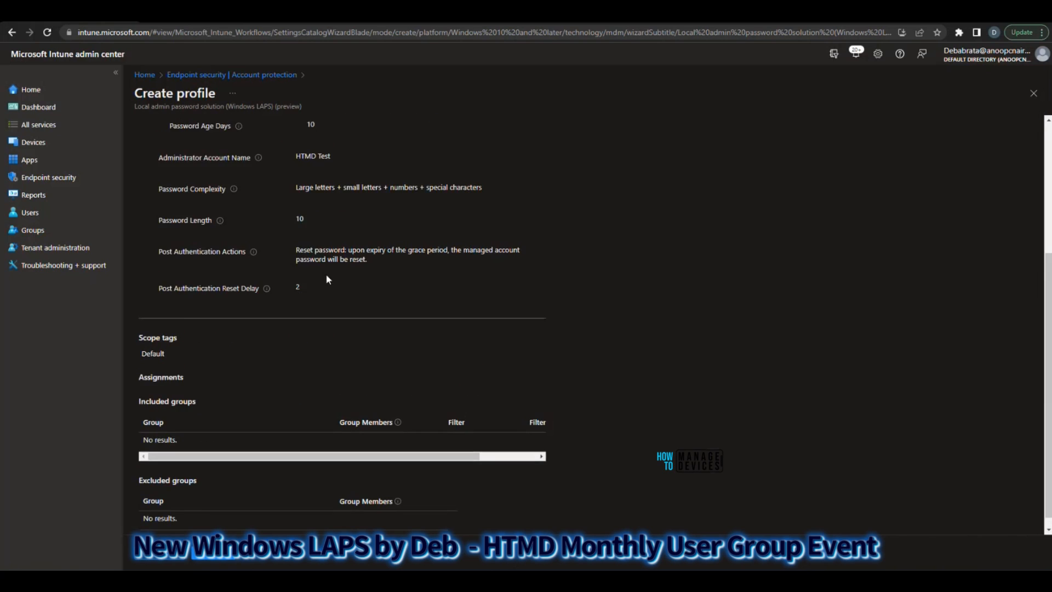
pyautogui.scroll(2, 323, 277)
pyautogui.scroll(-2, 321, 280)
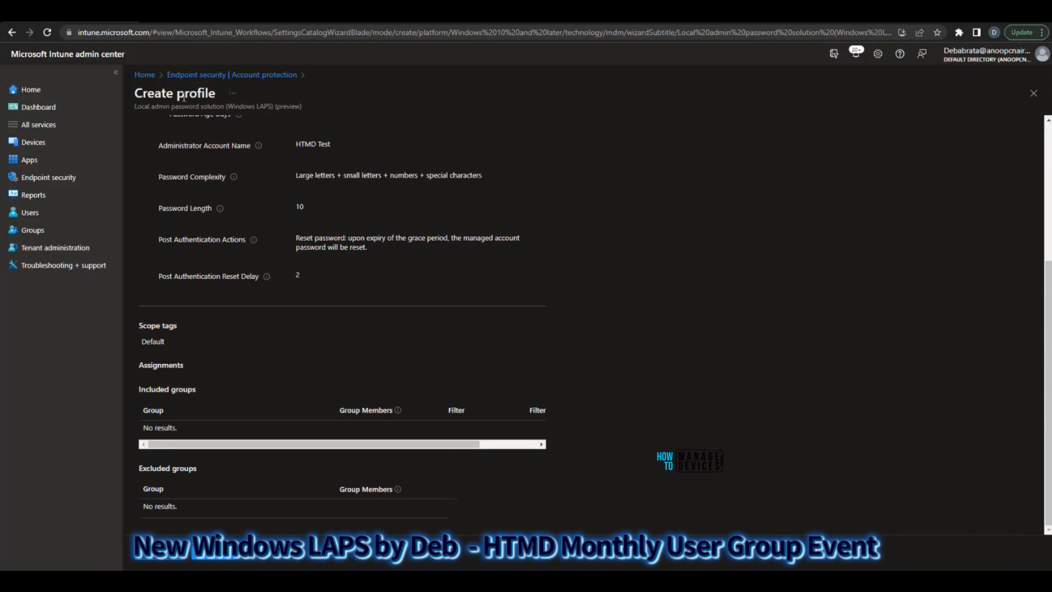
# Return to the Account protection policies without creating the profile and open the Windows LAPS for CPC policy
pyautogui.click(279, 75)
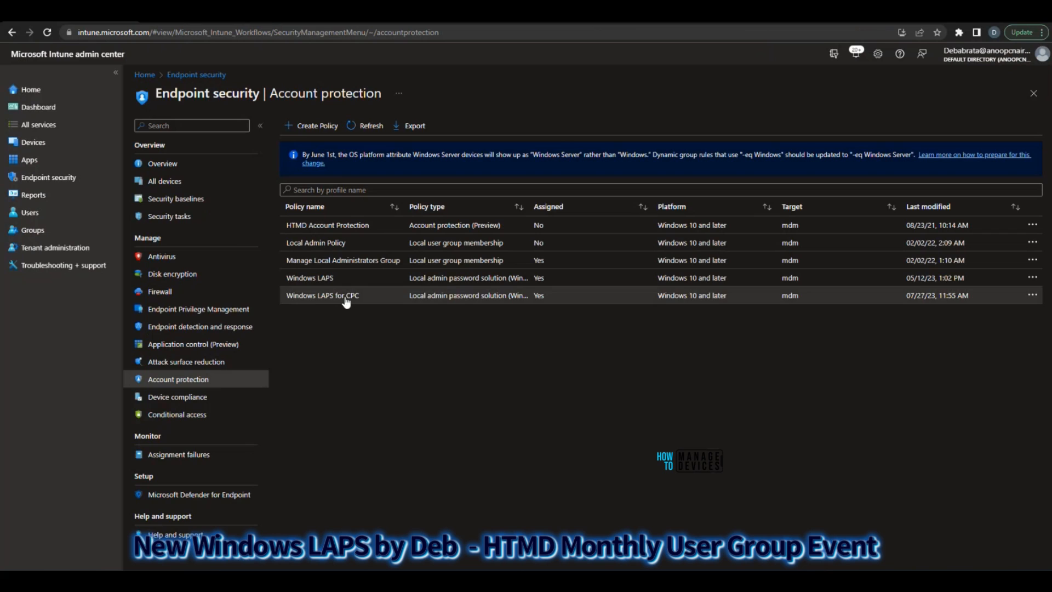
pyautogui.click(345, 296)
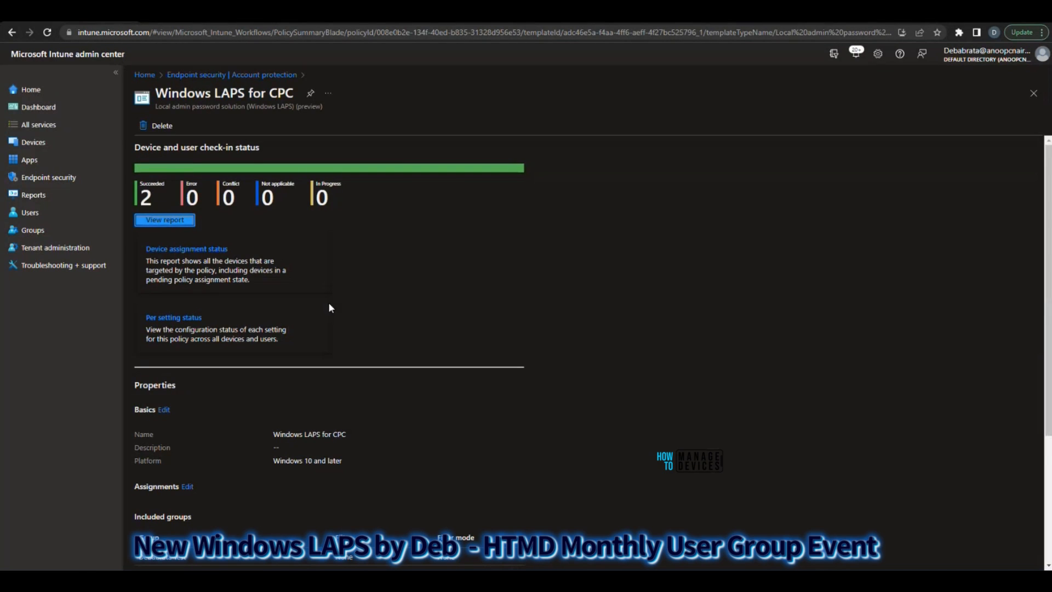
# Check the Windows LAPS for CPC device and user check-in report, and return to the policy summary to review its properties
pyautogui.click(159, 221)
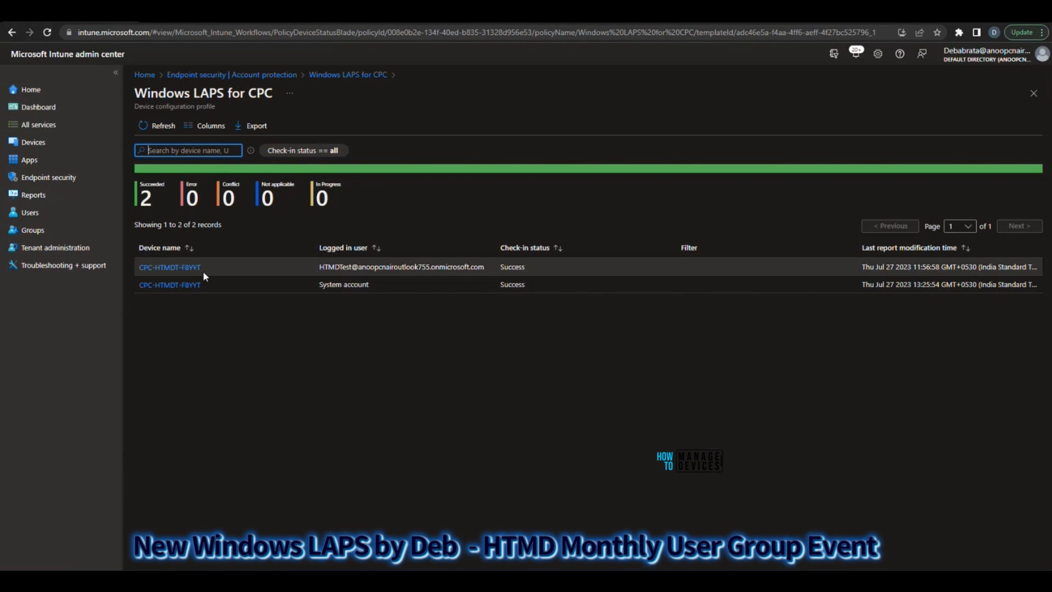
pyautogui.click(334, 75)
pyautogui.scroll(-3, 429, 475)
pyautogui.scroll(-3, 429, 475)
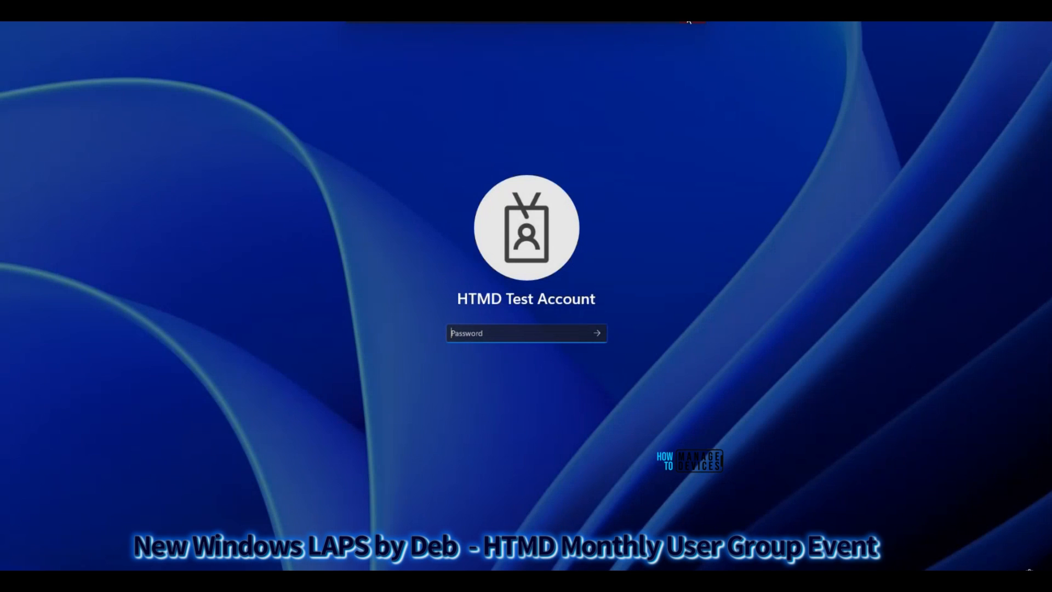
# Switch to Event Viewer on the Cloud PC and open the LAPS Operational log under Applications and Services Logs, Microsoft, Windows
pyautogui.click(689, 22)
pyautogui.click(602, 322)
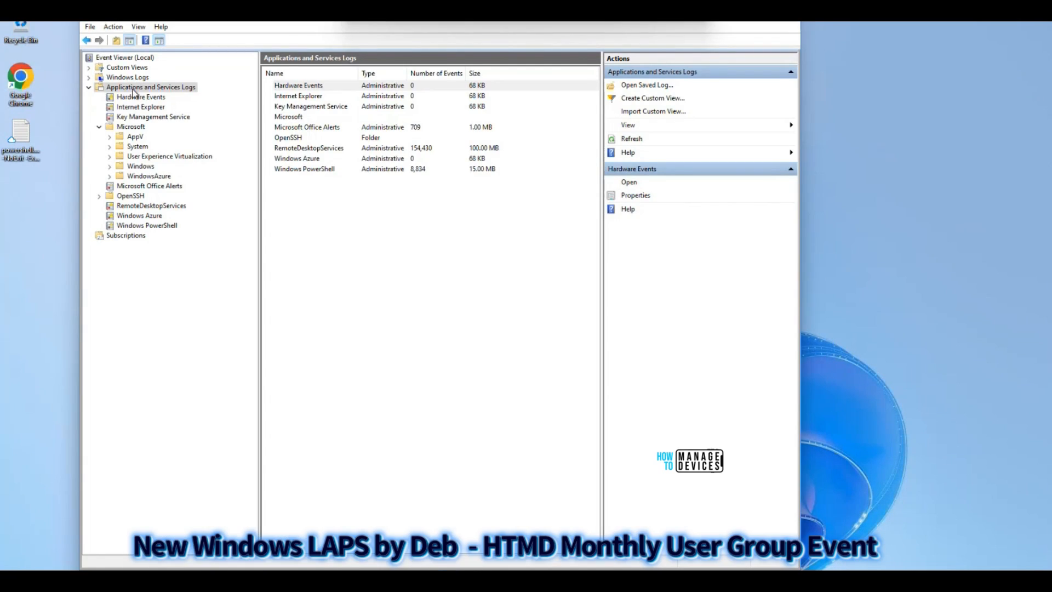
pyautogui.click(139, 126)
pyautogui.click(110, 166)
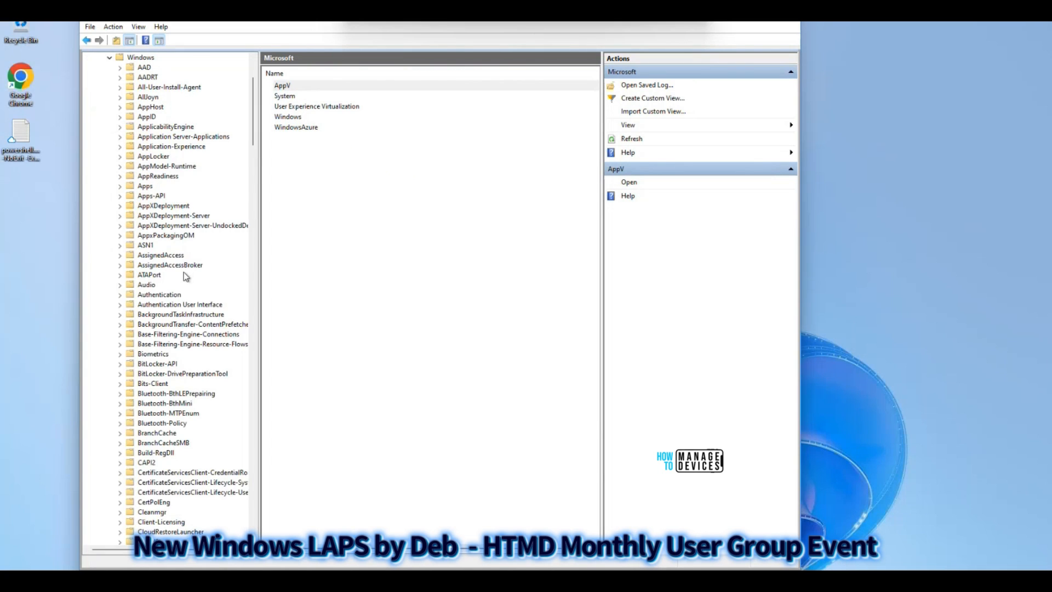
pyautogui.scroll(-6, 186, 276)
pyautogui.press('l')
pyautogui.scroll(-4, 186, 323)
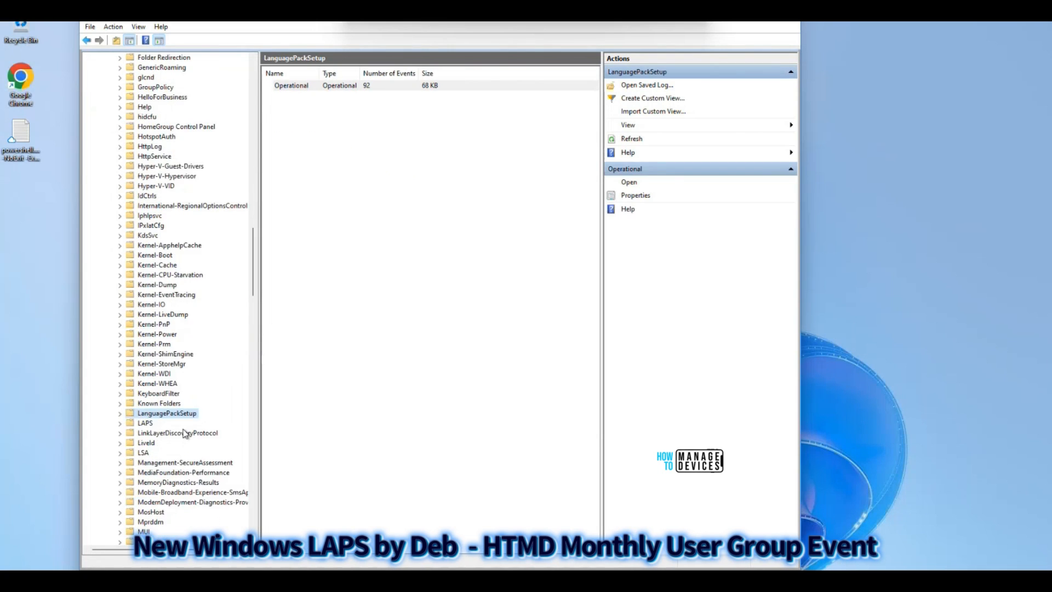
pyautogui.doubleClick(149, 424)
pyautogui.click(164, 433)
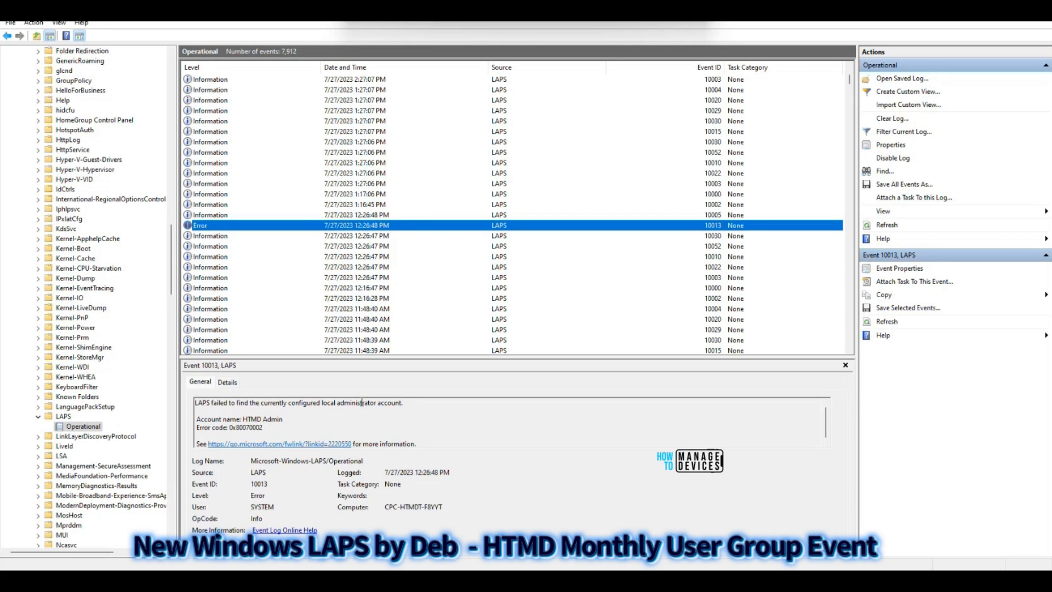
# Examine the account name reported in the error event 10013 of the LAPS Operational log
pyautogui.moveTo(243, 419); pyautogui.dragTo(266, 419)
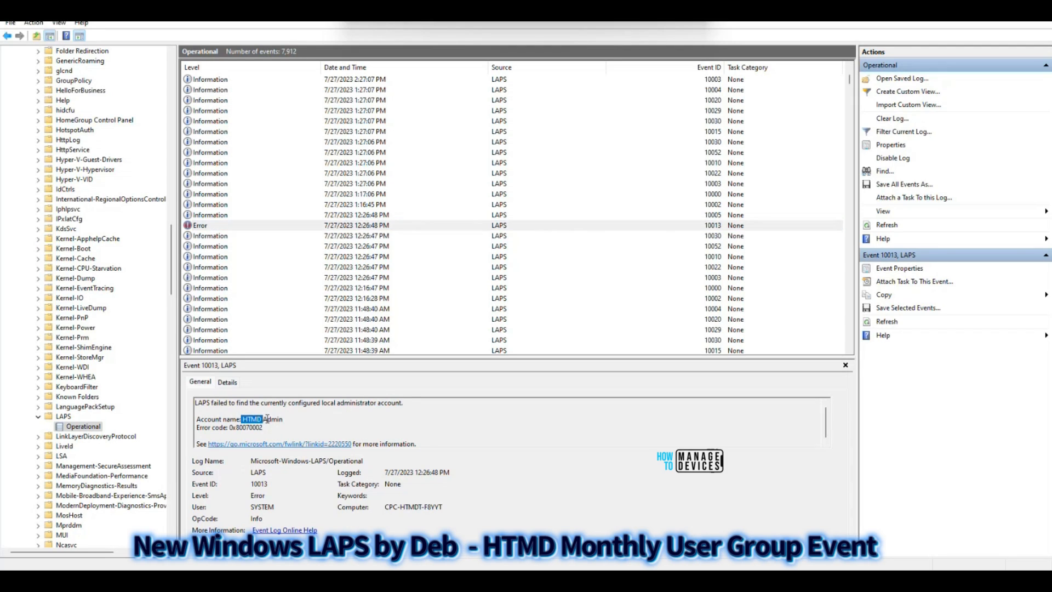
pyautogui.click(274, 419)
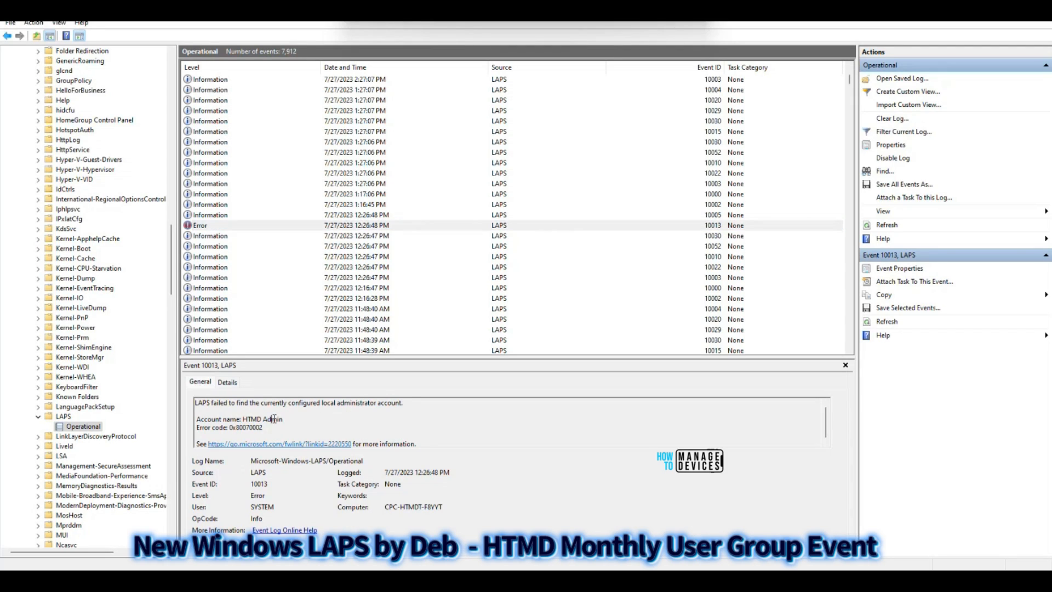
pyautogui.click(228, 229)
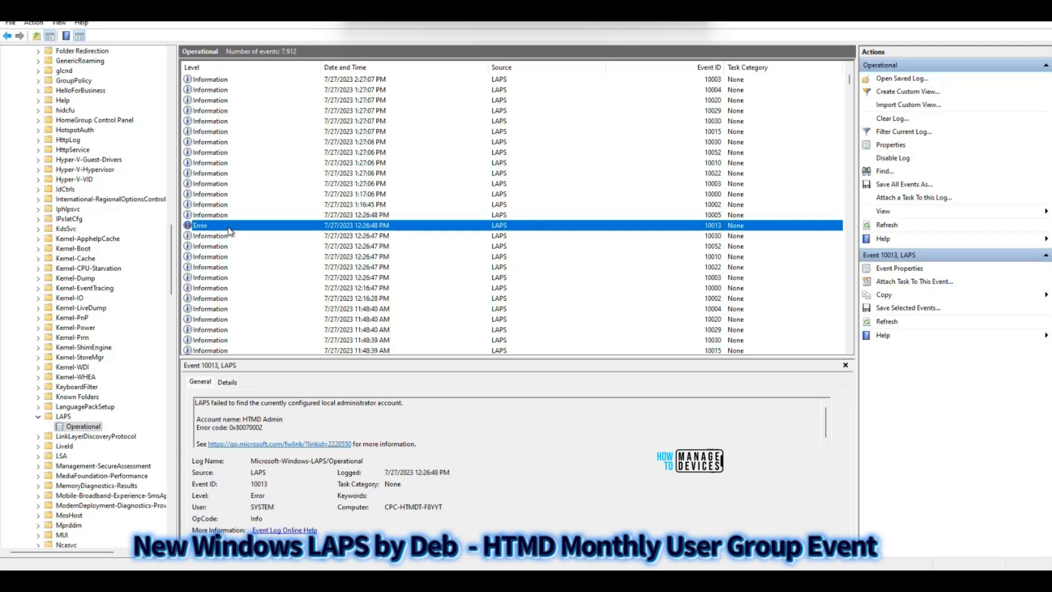
# Step through the information events logged after the error, including events 10022, 10003 and 10000
pyautogui.press('Up')
pyautogui.press('Up')
pyautogui.press('Up')
pyautogui.press('Up')
pyautogui.press('Up')
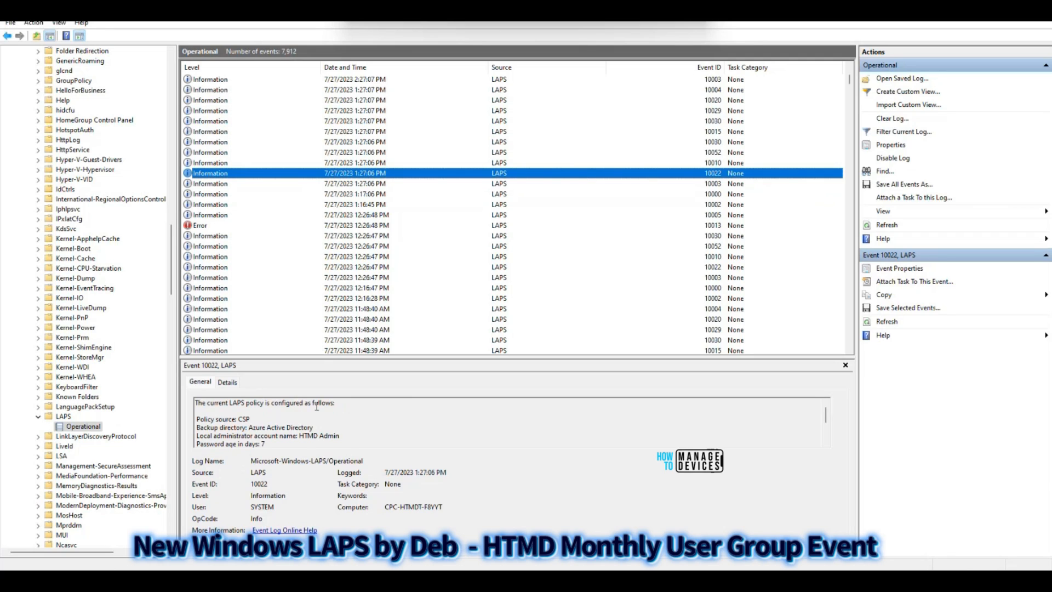
pyautogui.scroll(-1, 317, 405)
pyautogui.click(223, 187)
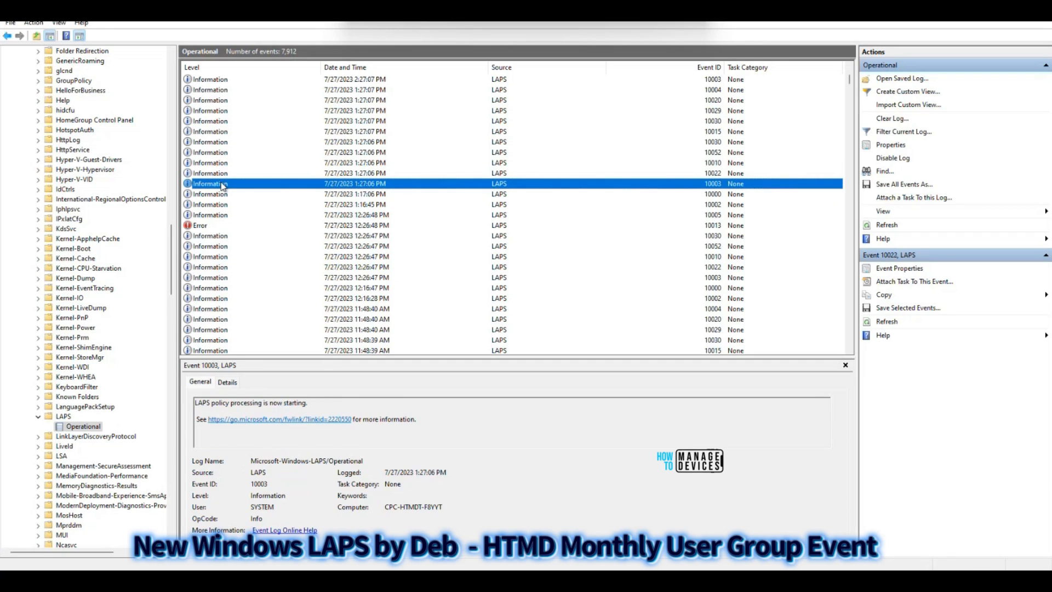
pyautogui.press('Down')
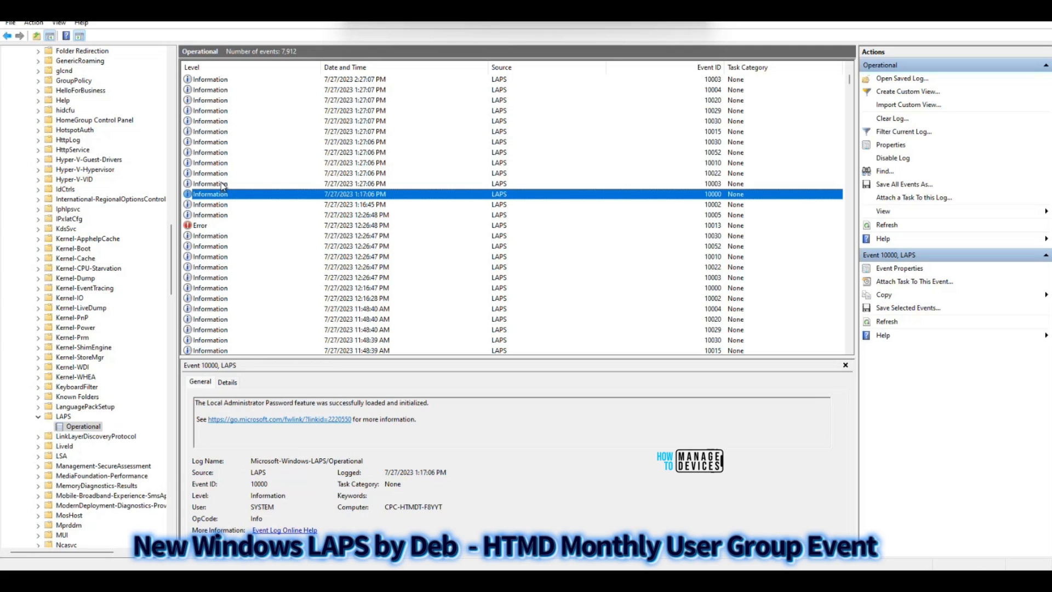
pyautogui.press('Up')
pyautogui.press('Up')
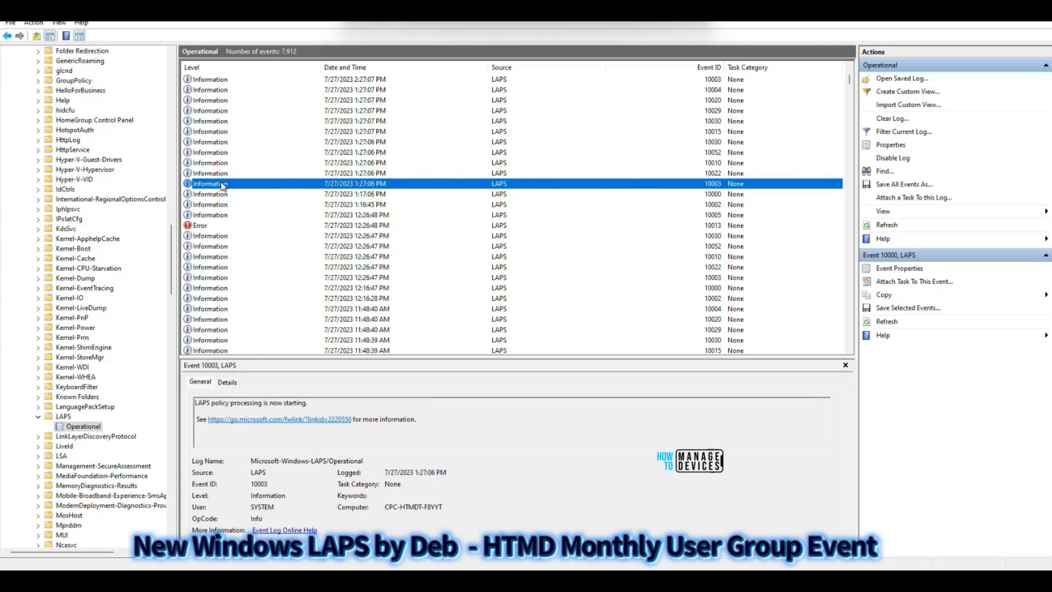
# Read the complete list of configured LAPS policy settings in the details of event 10022
pyautogui.click(378, 427)
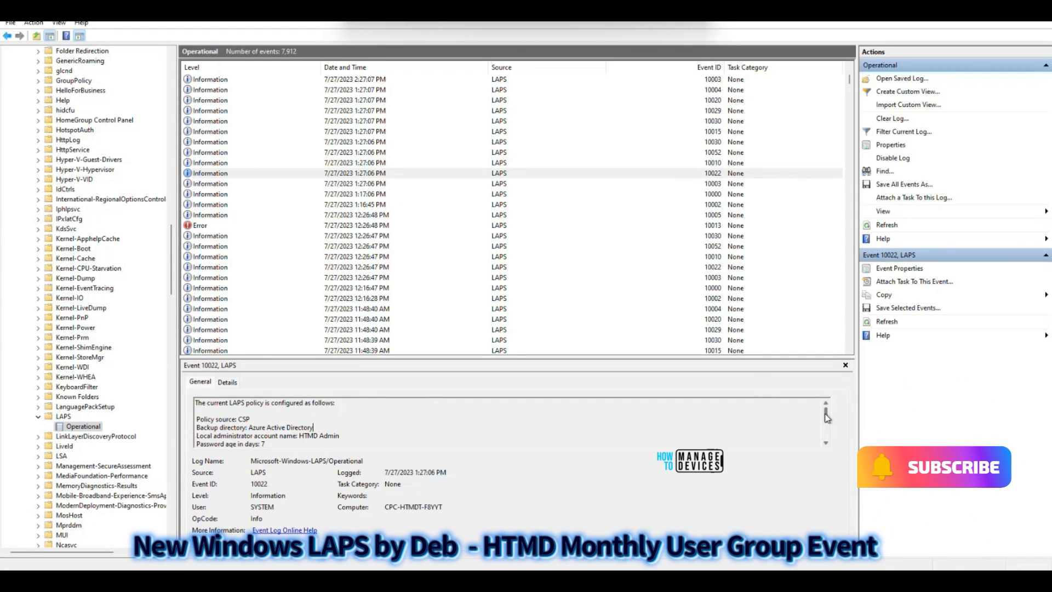
pyautogui.scroll(-2, 829, 420)
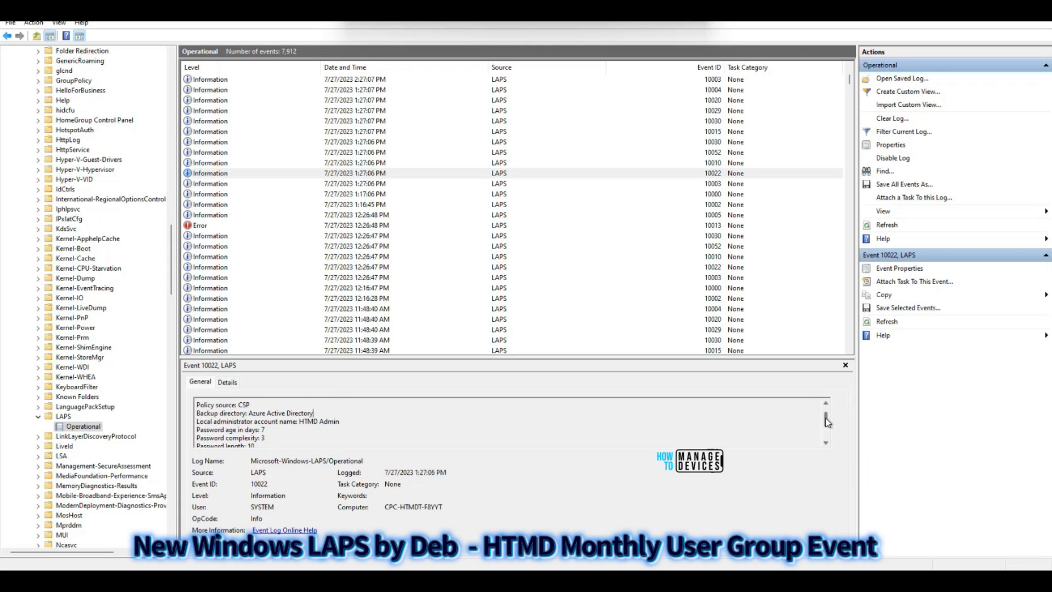
pyautogui.moveTo(827, 421); pyautogui.dragTo(827, 431)
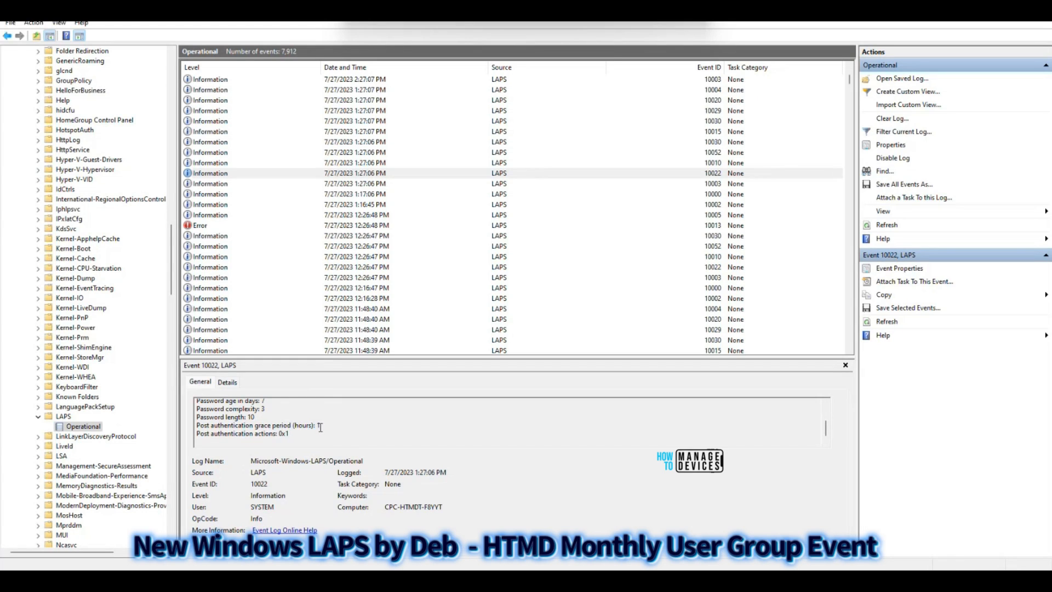
pyautogui.scroll(-1, 284, 434)
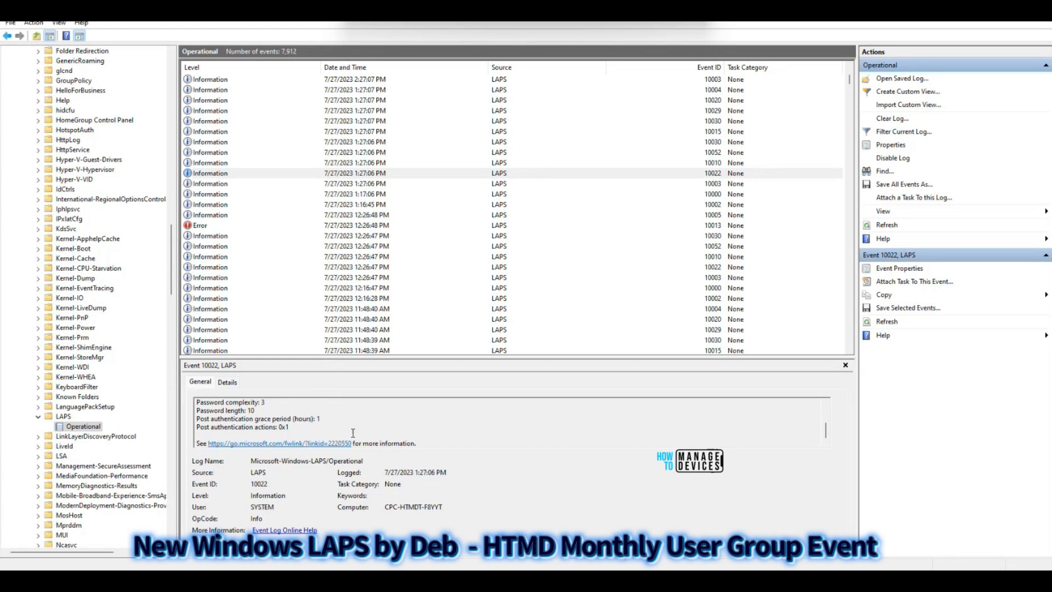
pyautogui.click(228, 174)
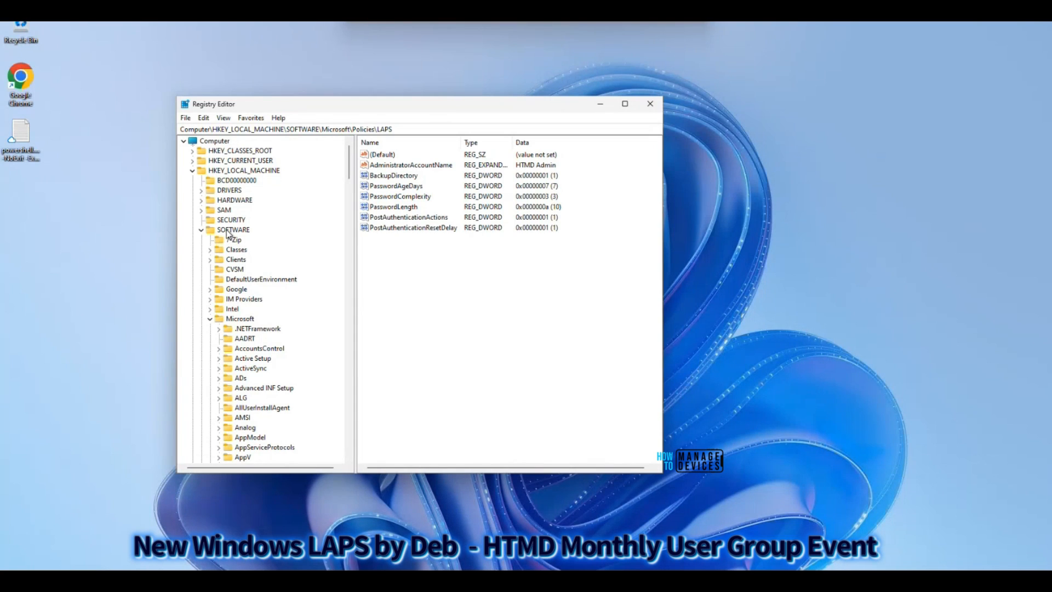
# Switch to Registry Editor, locate the LAPS key under HKEY_LOCAL_MACHINE\SOFTWARE\Microsoft\Policies, and inspect AdministratorAccountName in a maximized window
pyautogui.scroll(-2, 292, 280)
pyautogui.moveTo(349, 172); pyautogui.dragTo(355, 343)
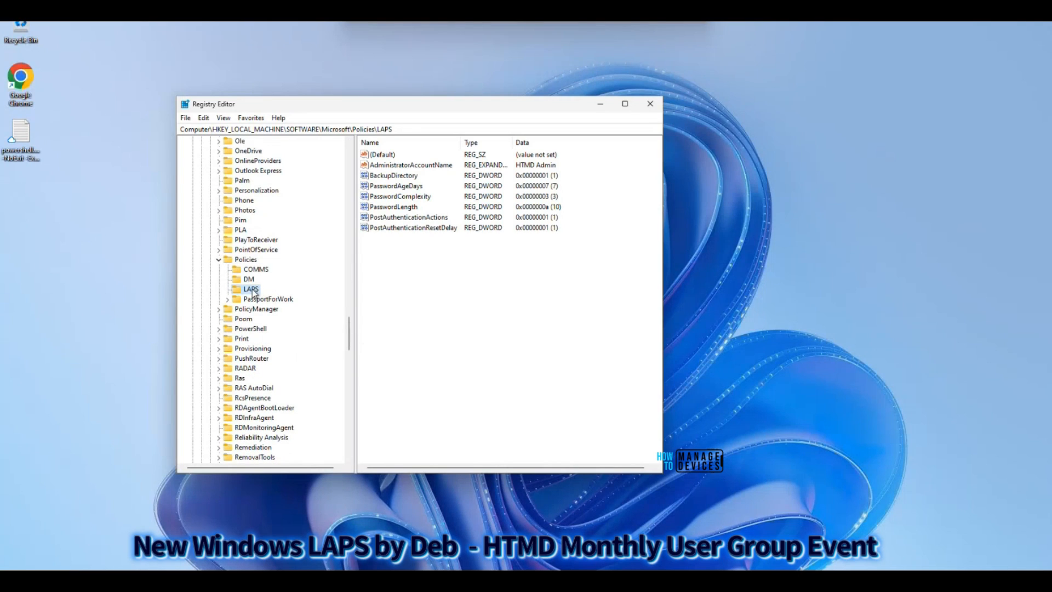
pyautogui.click(406, 165)
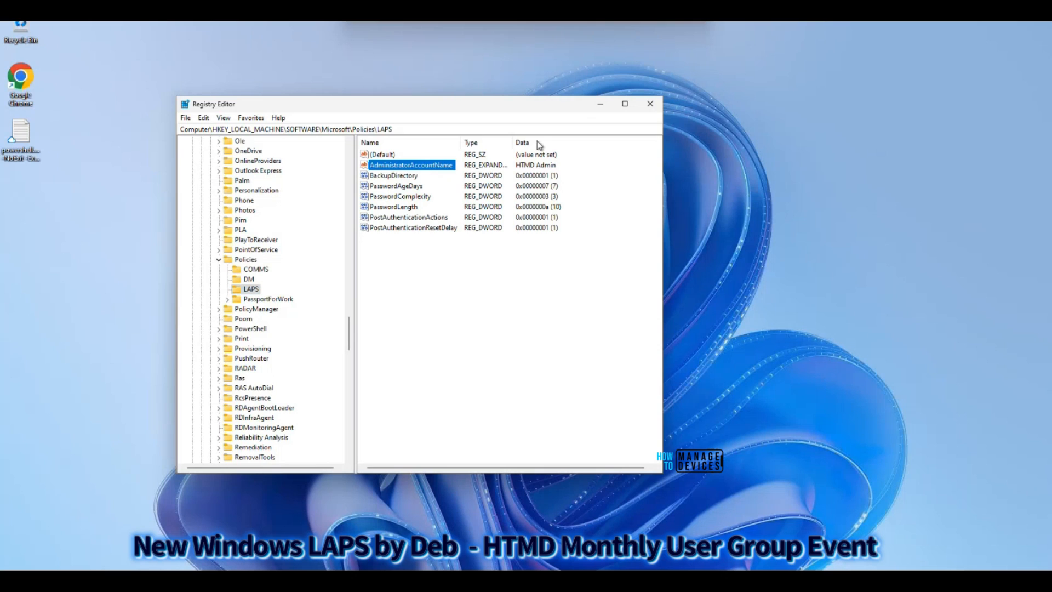
pyautogui.doubleClick(571, 105)
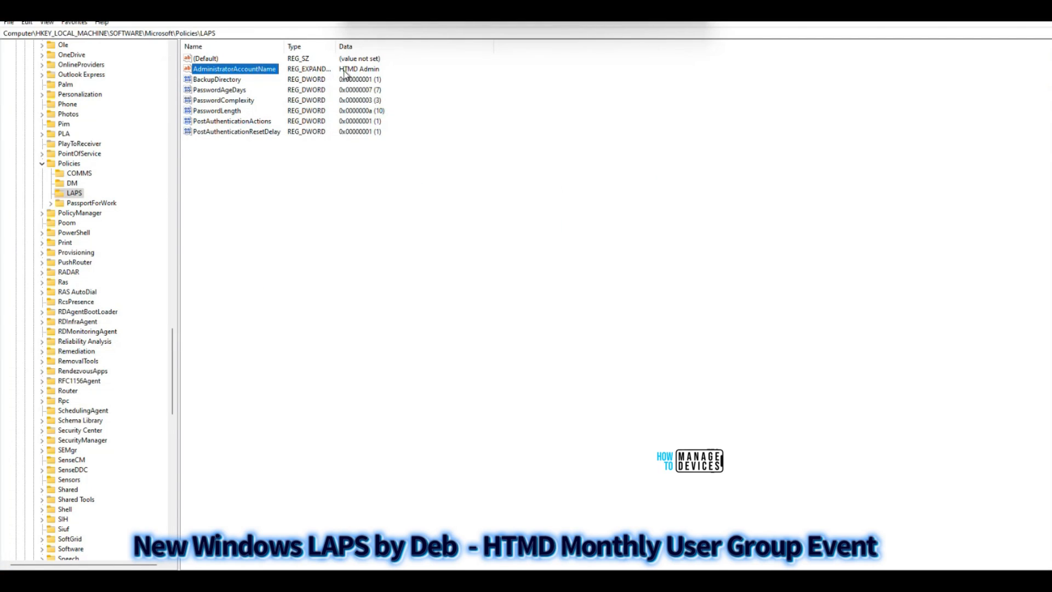
# Review the BackupDirectory, PasswordAgeDays and PasswordComplexity values of the LAPS registry key, and leave Registry Editor
pyautogui.click(227, 79)
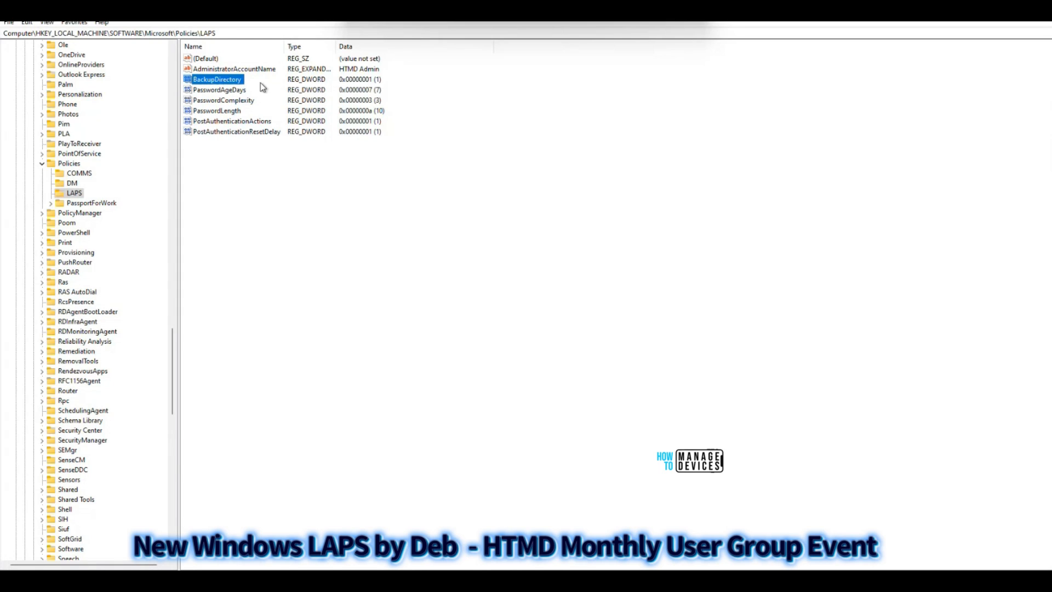
pyautogui.click(227, 91)
pyautogui.click(223, 101)
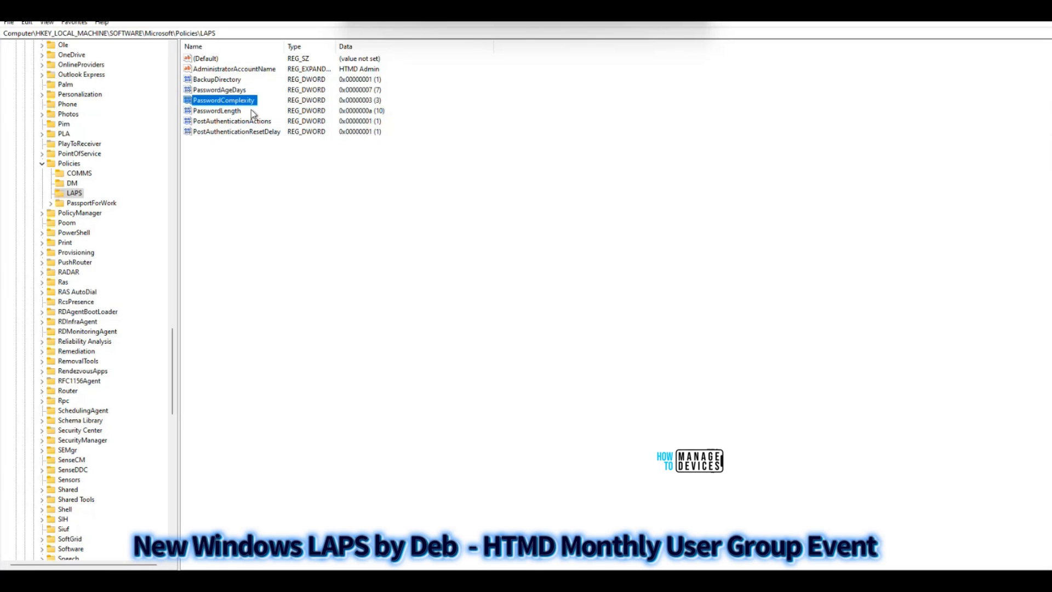
pyautogui.click(298, 219)
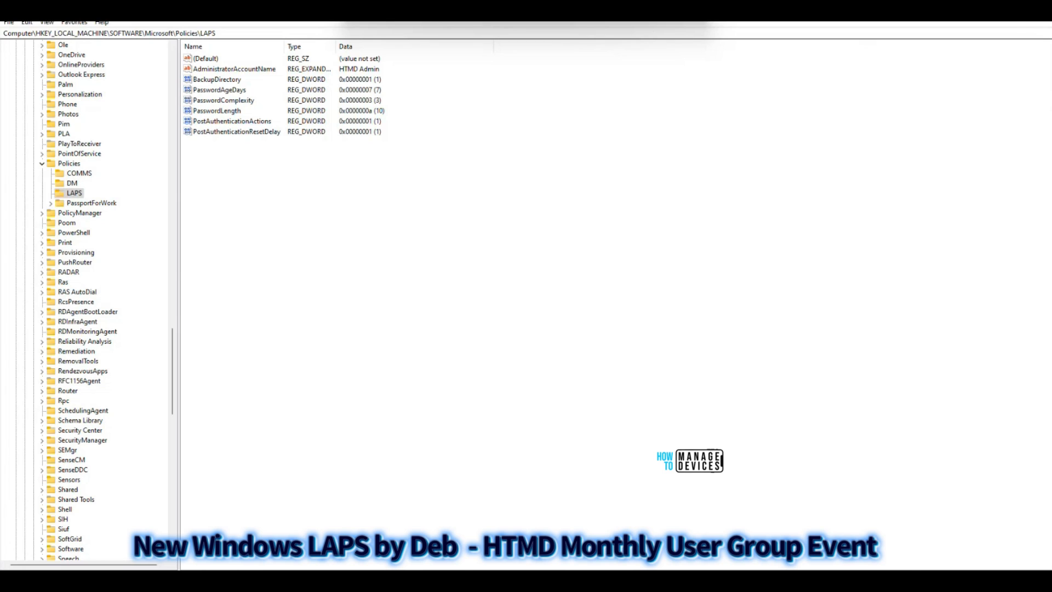
pyautogui.click(992, 13)
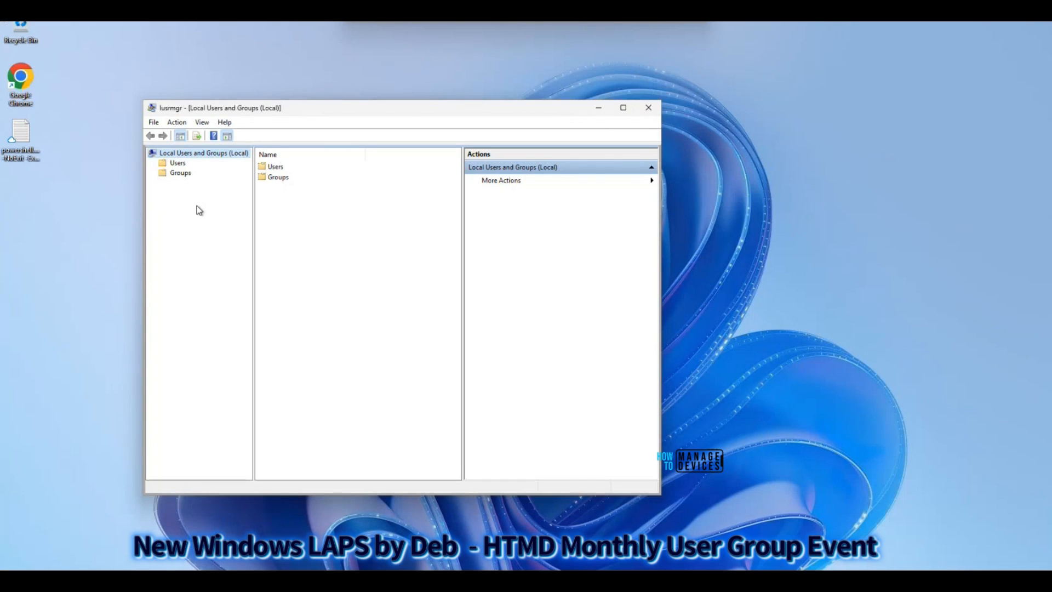
# Show the Users folder in Local Users and Groups and check the HTMD Admin account
pyautogui.click(177, 162)
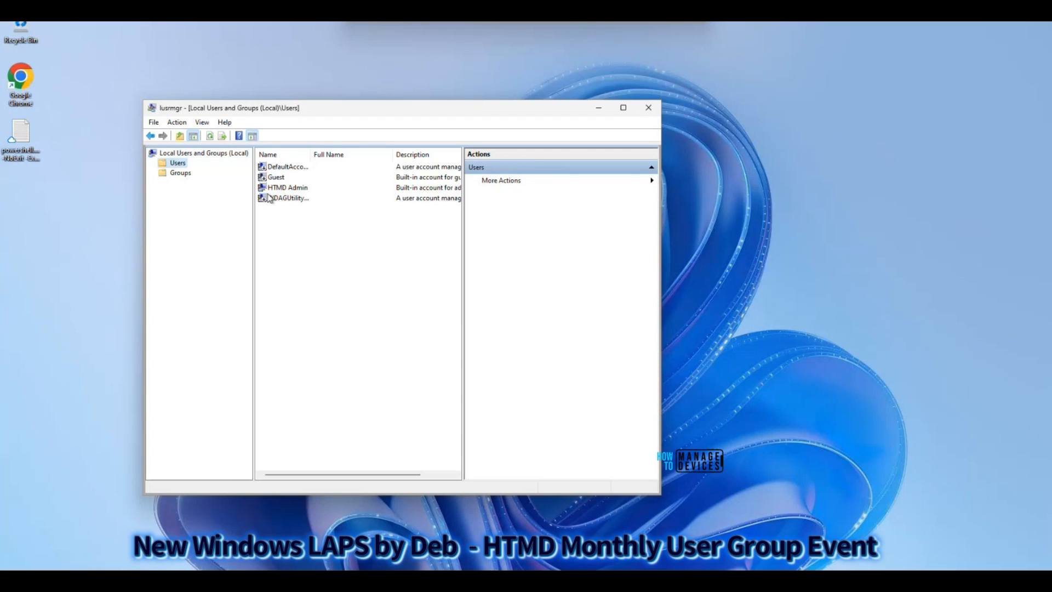
pyautogui.moveTo(301, 108); pyautogui.dragTo(266, 109)
pyautogui.click(252, 189)
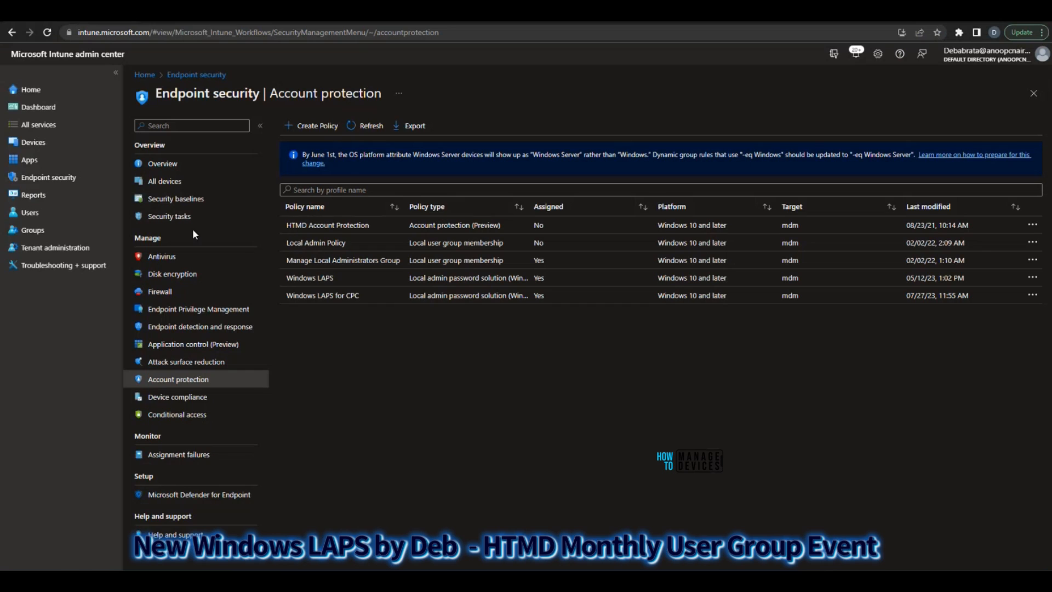
# Switch back to the Intune admin center and open the CPC-HTMDT-F8YYT device from the Windows devices list
pyautogui.click(33, 142)
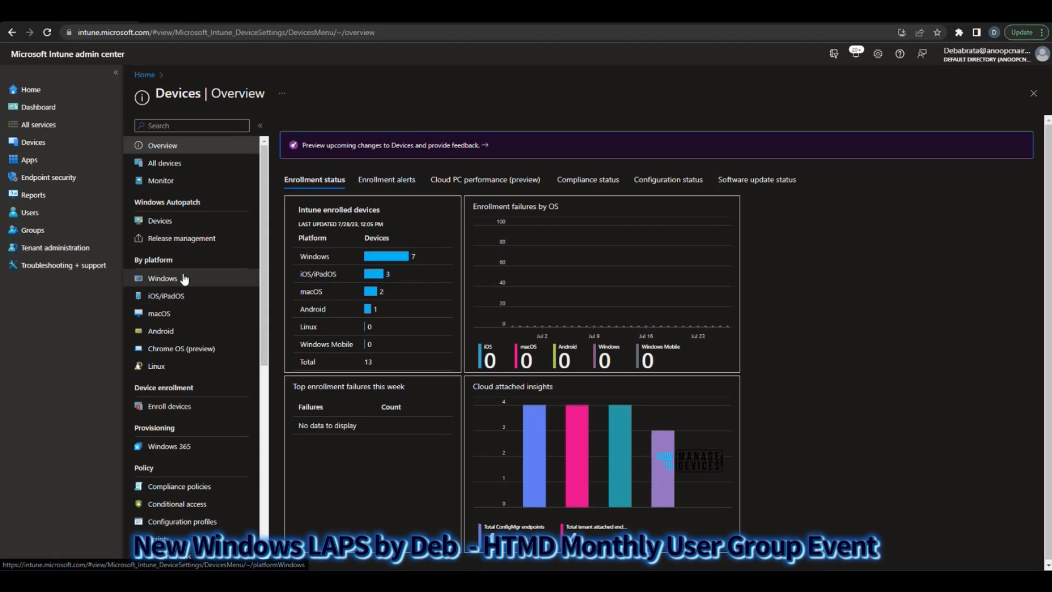
pyautogui.click(185, 278)
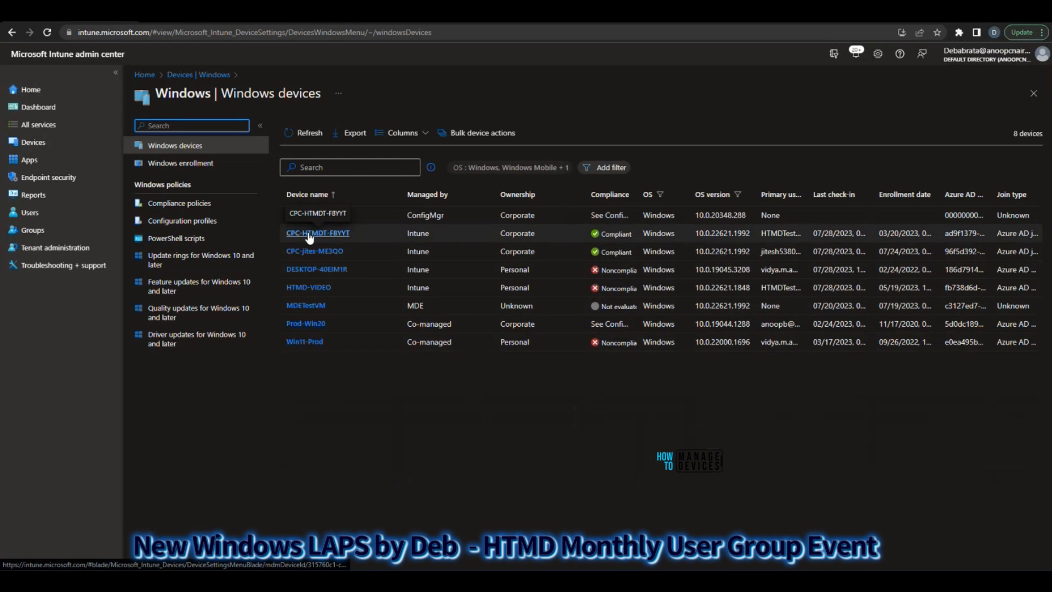
pyautogui.click(310, 235)
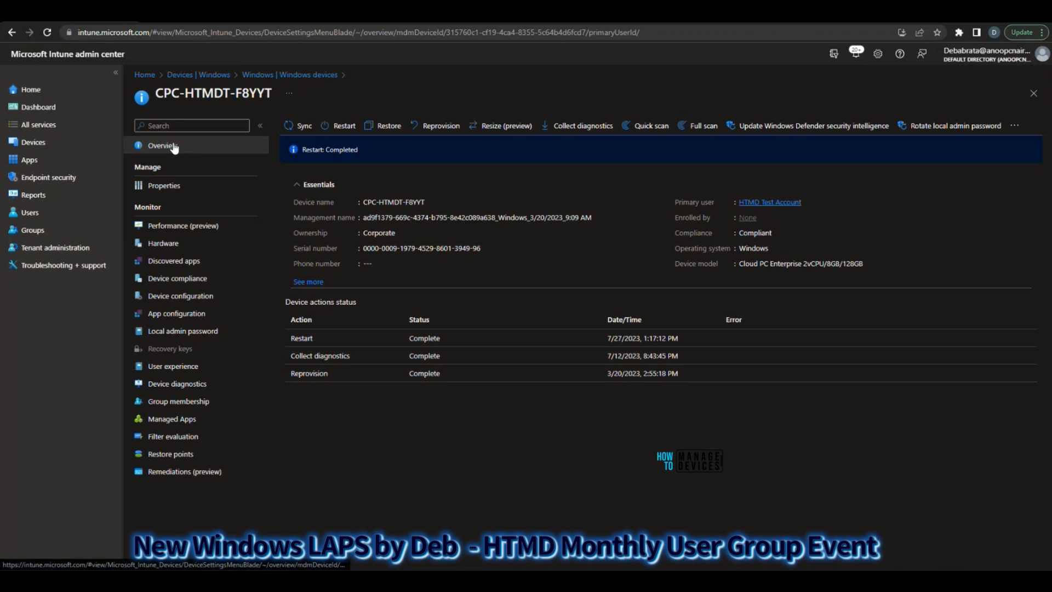
# View the Rotate local admin password confirmation and decline it, and open the device's local administrator password details
pyautogui.click(930, 132)
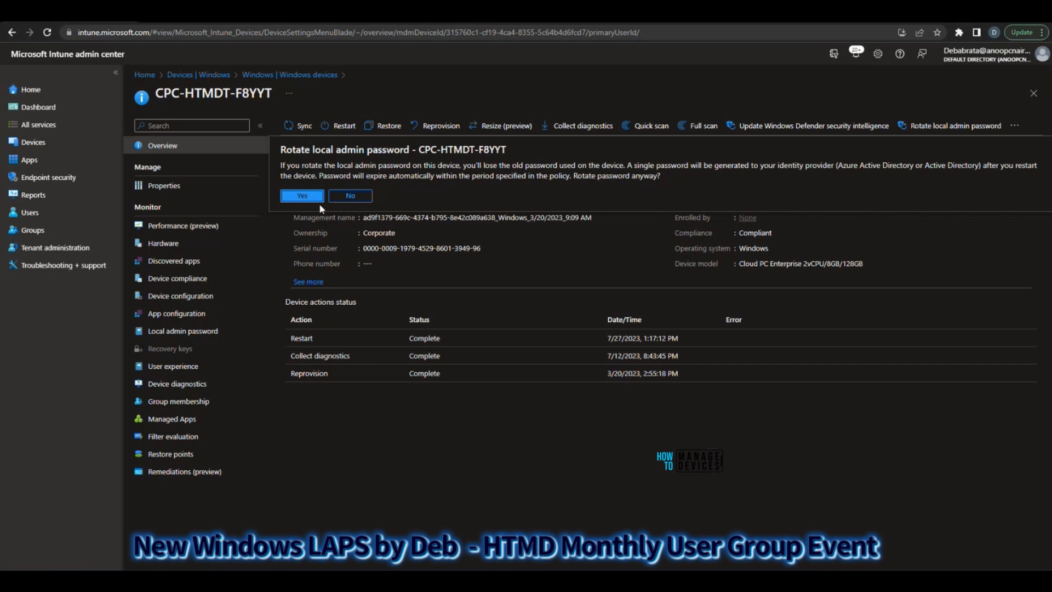
pyautogui.click(364, 197)
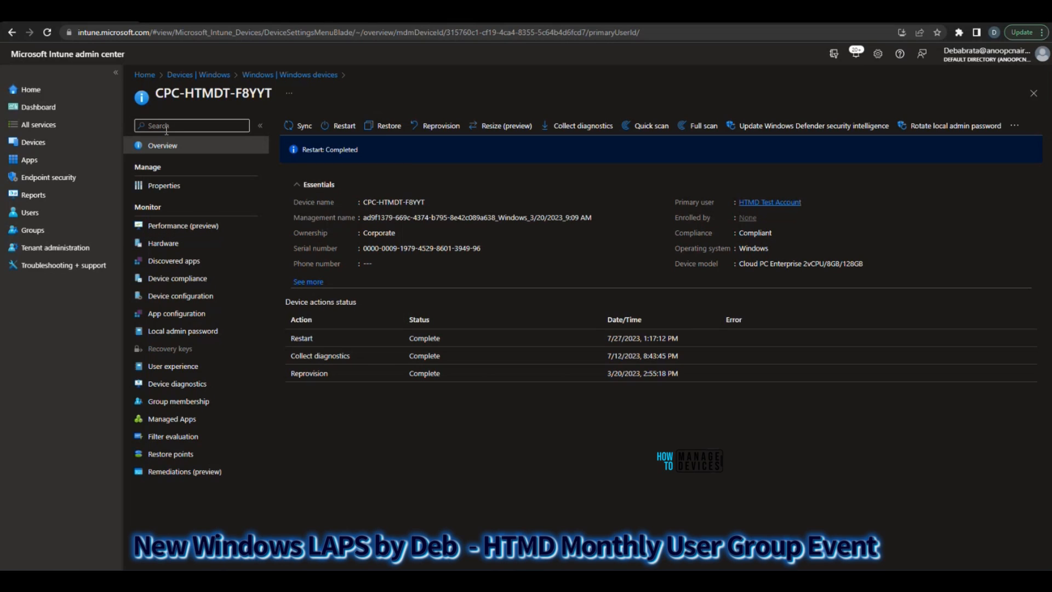
pyautogui.click(175, 336)
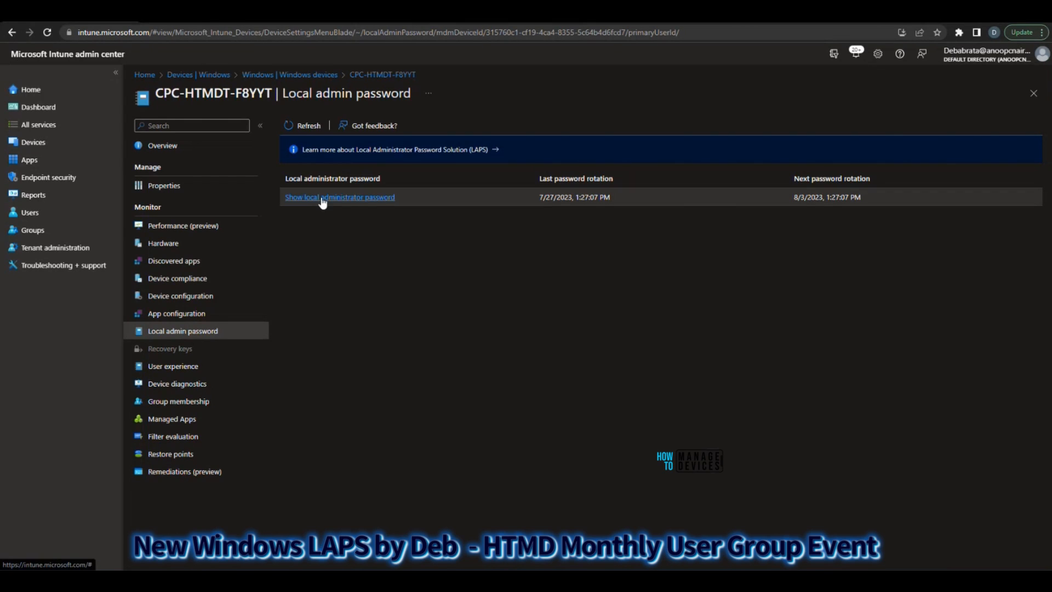
pyautogui.click(324, 198)
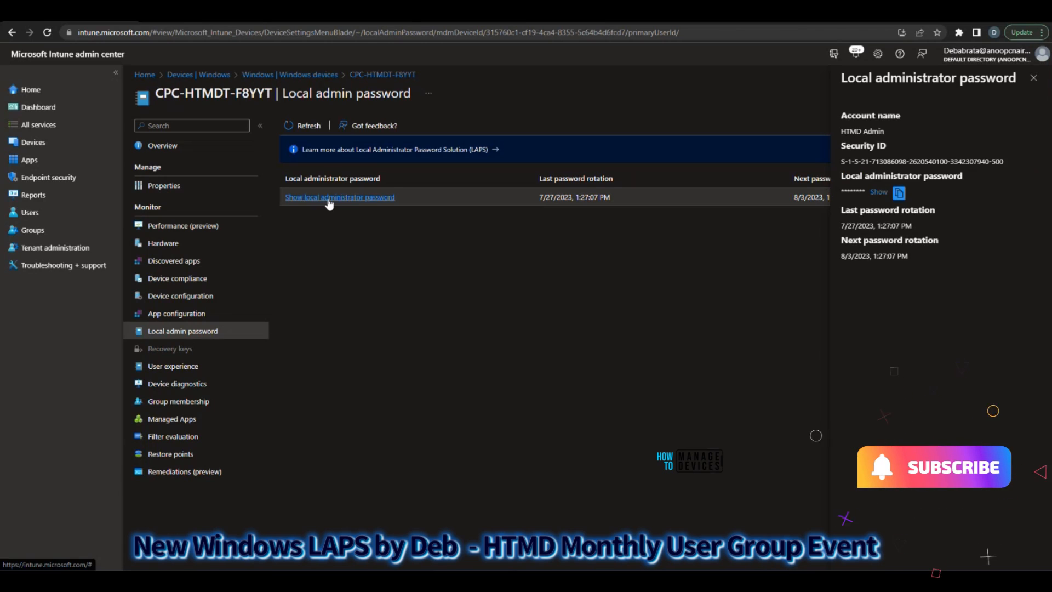